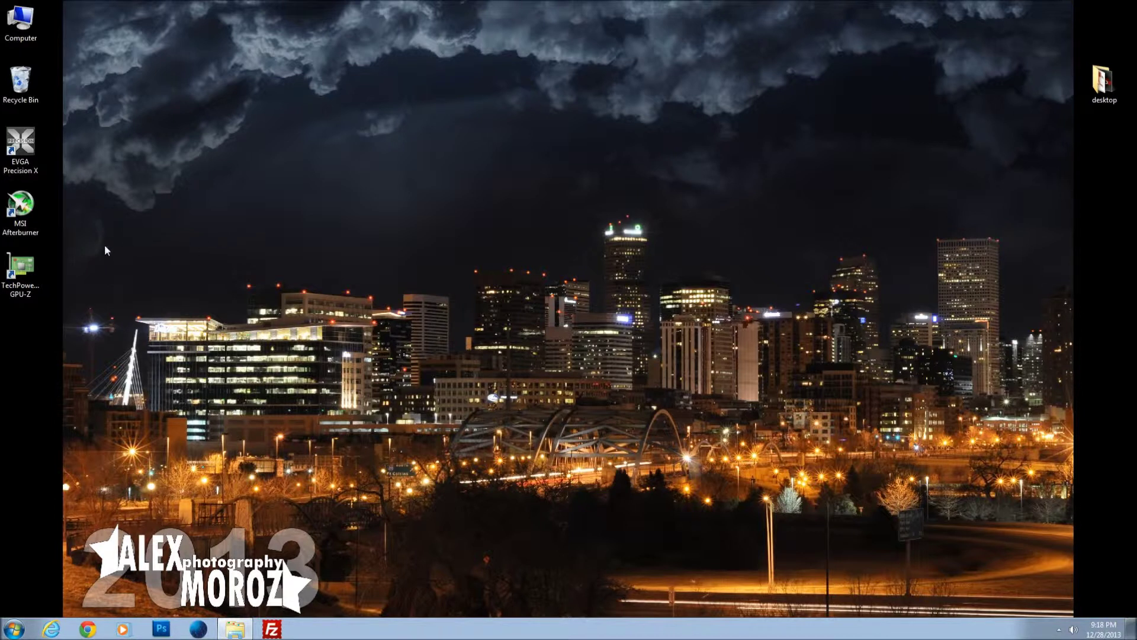
# Launch GPU-Z and read the GTX 770's 1111 MHz GPU, 1753 MHz memory and 2048 MB GDDR5 specs
pyautogui.click(33, 270)
pyautogui.doubleClick(33, 270)
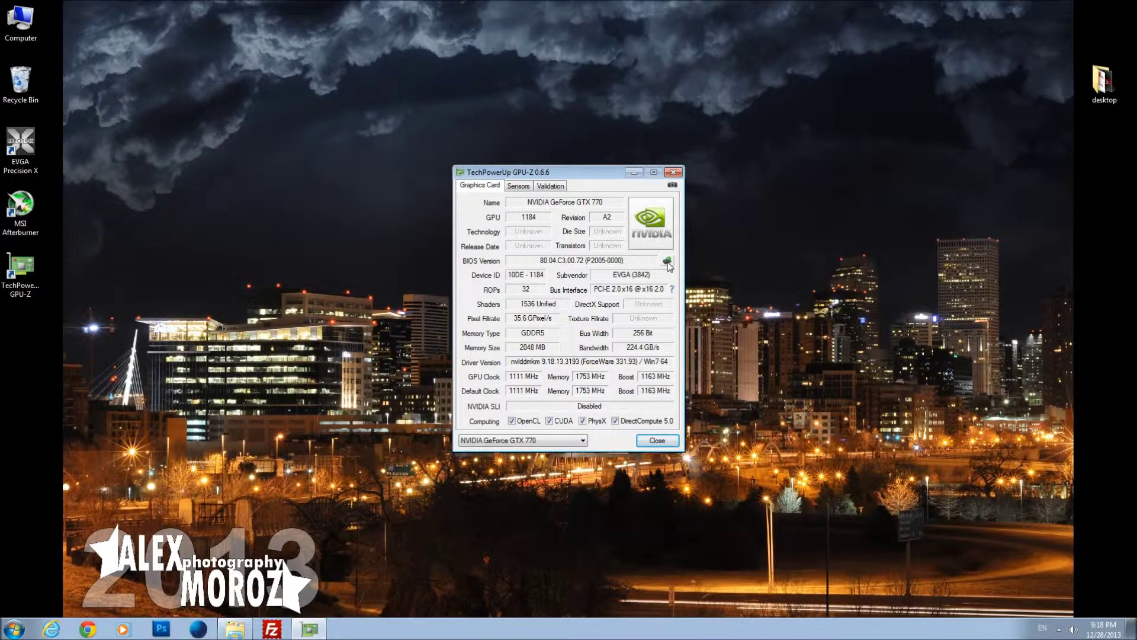
pyautogui.moveTo(616, 267)
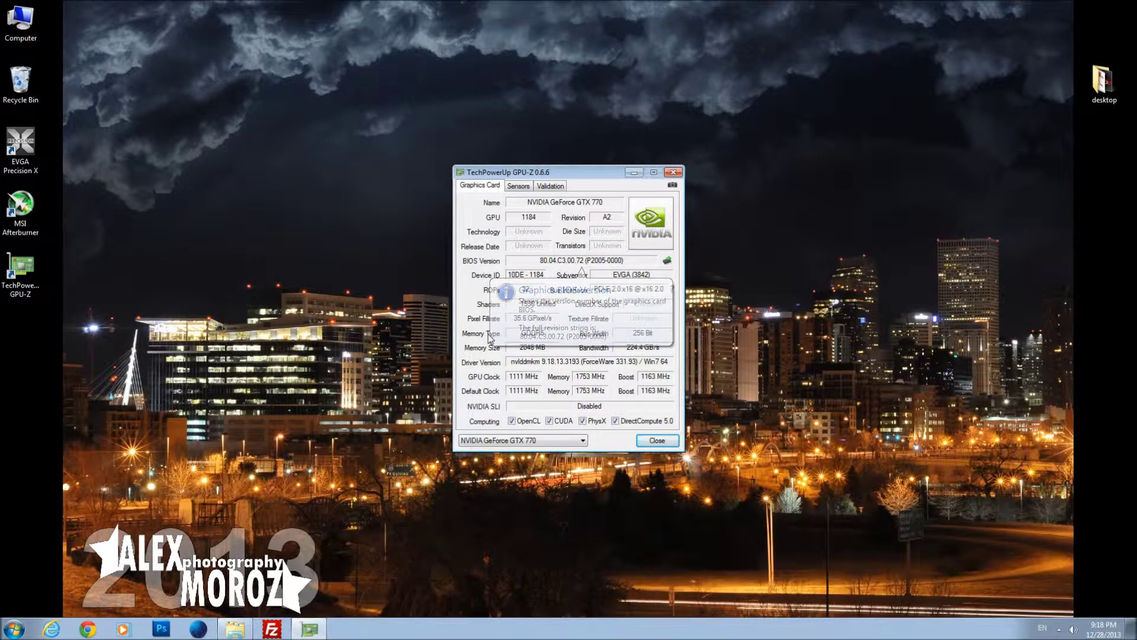
pyautogui.moveTo(526, 322)
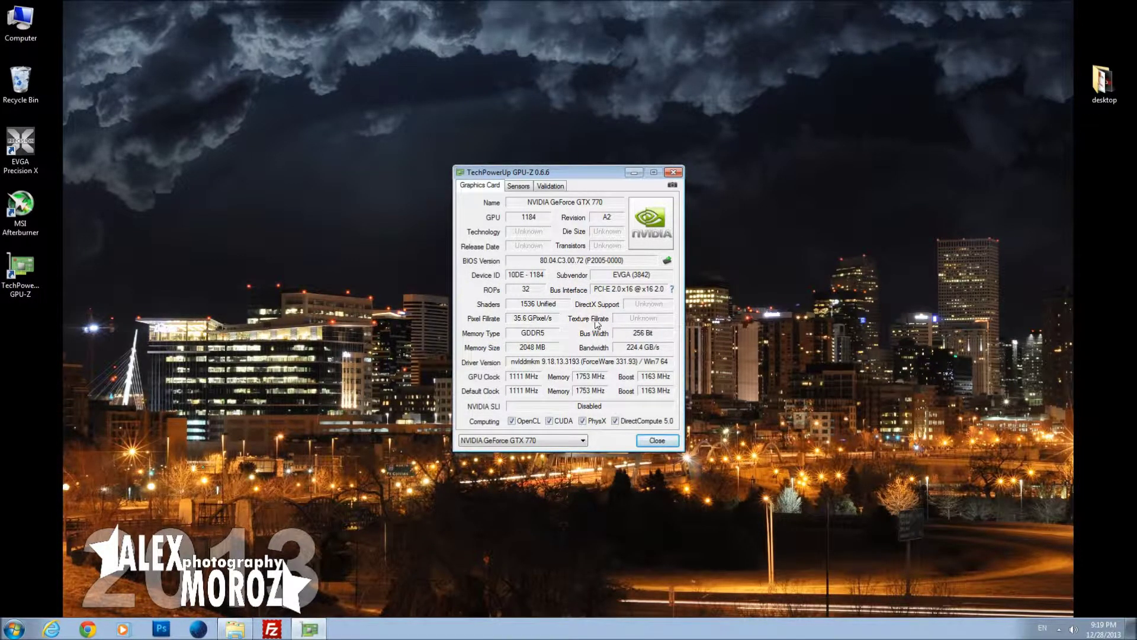
pyautogui.moveTo(626, 323)
pyautogui.moveTo(646, 355)
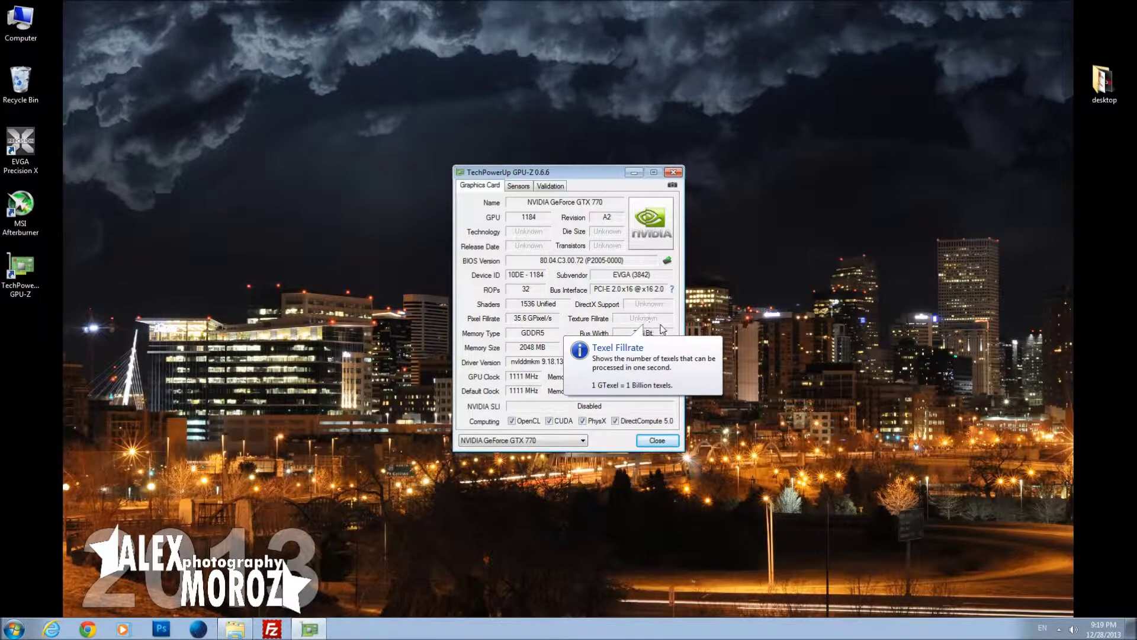
pyautogui.moveTo(645, 352)
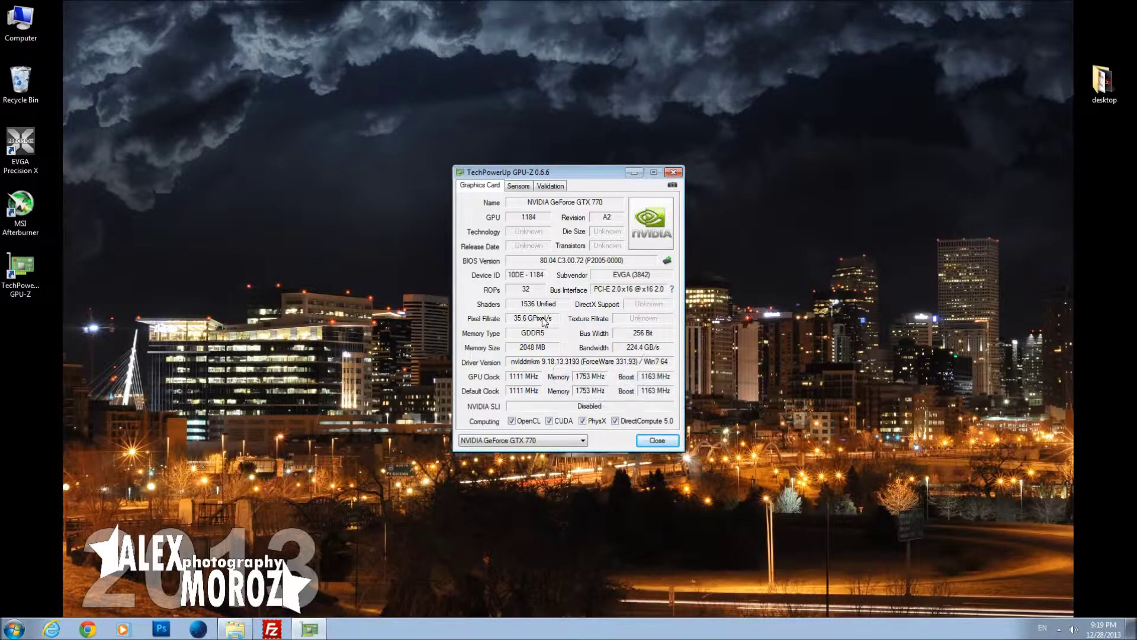
pyautogui.moveTo(546, 321)
pyautogui.moveTo(531, 383)
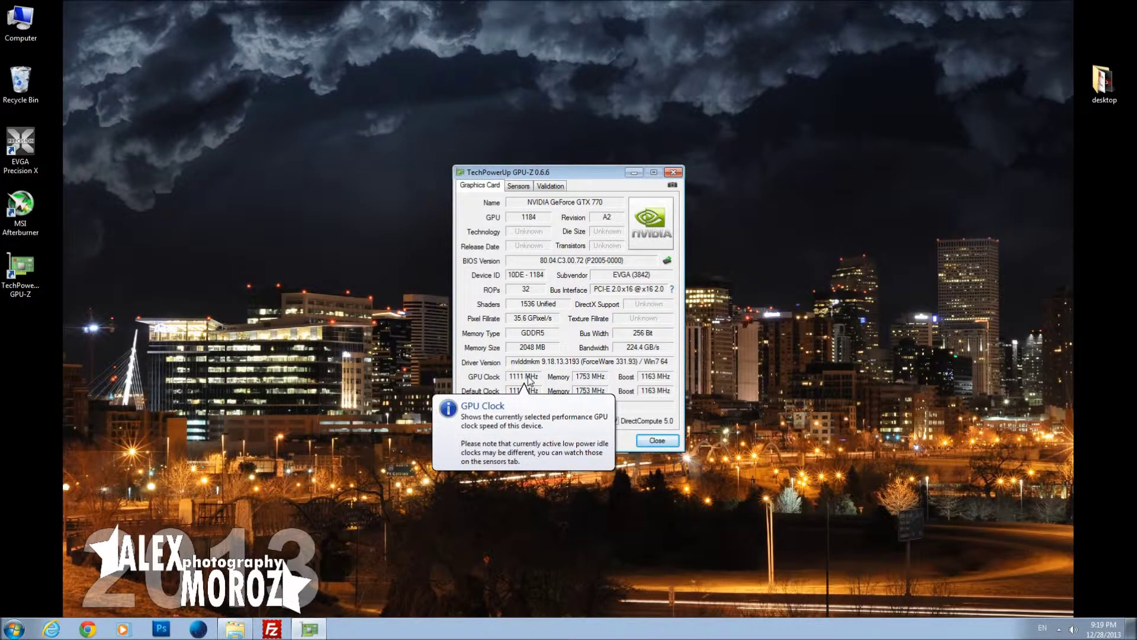
pyautogui.moveTo(593, 381)
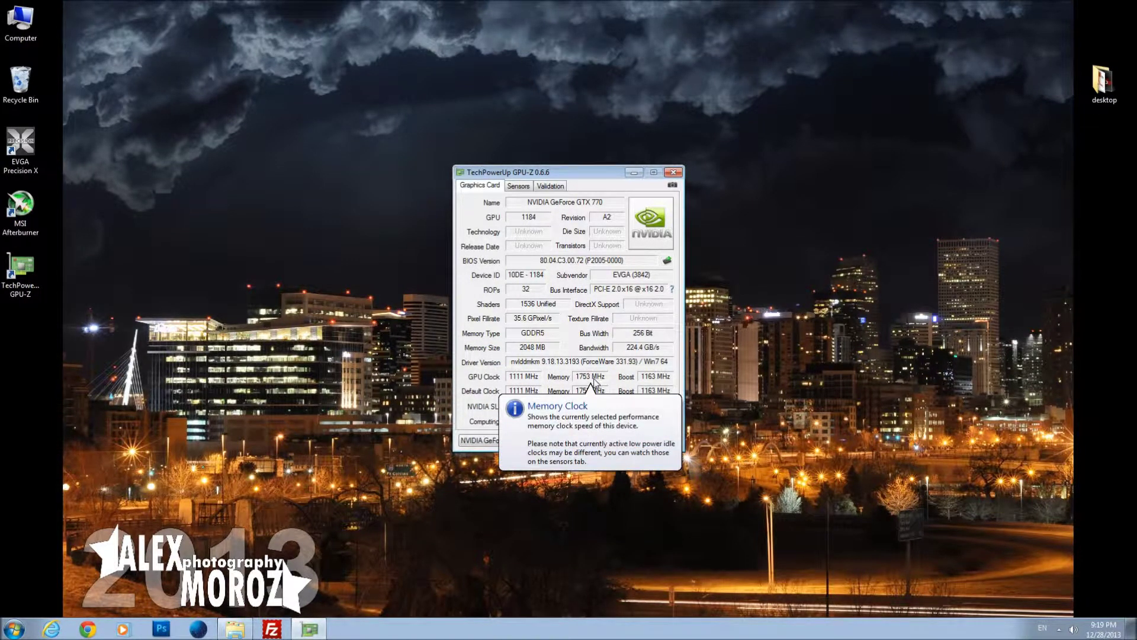
pyautogui.moveTo(657, 384)
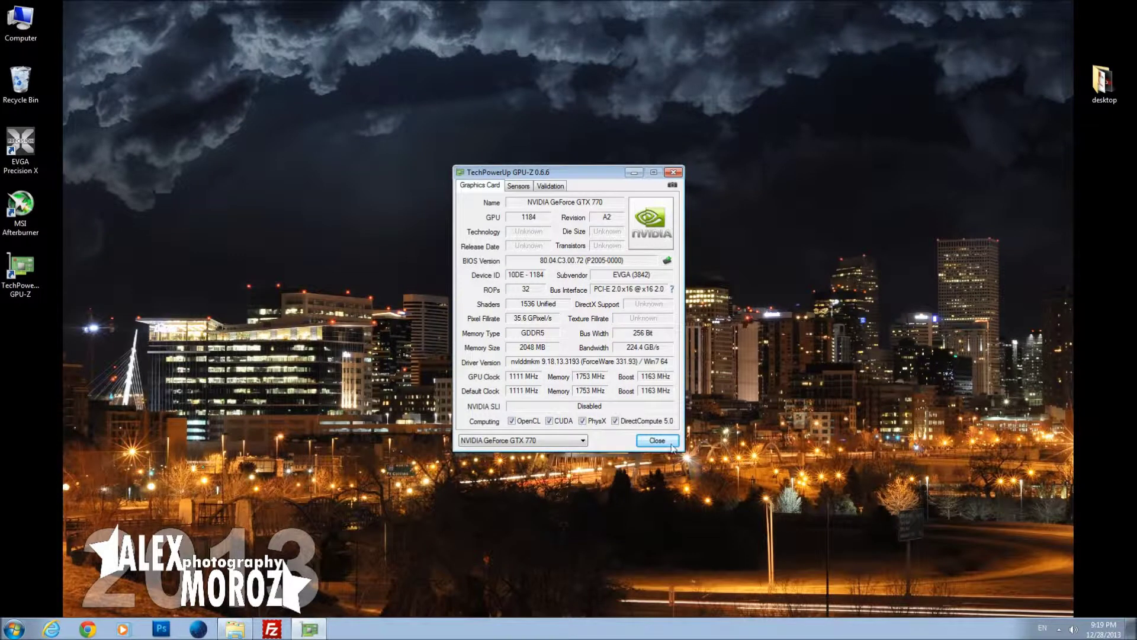
# Launch EVGA Precision X, dismiss its update-server error, and place it right of GPU-Z
pyautogui.click(19, 153)
pyautogui.doubleClick(19, 153)
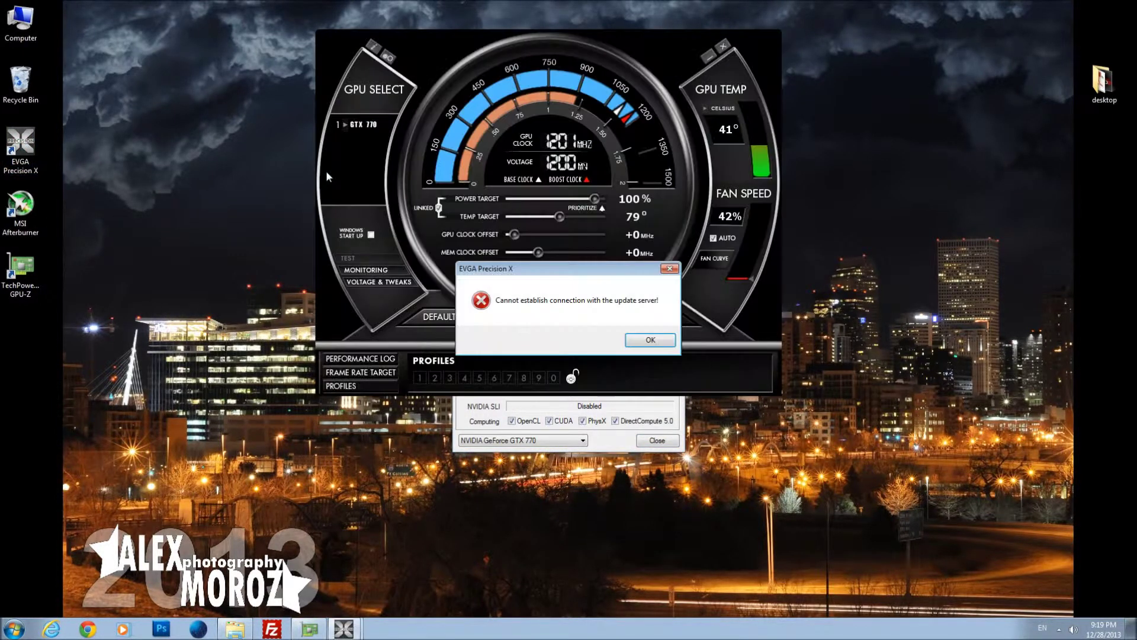
pyautogui.click(650, 340)
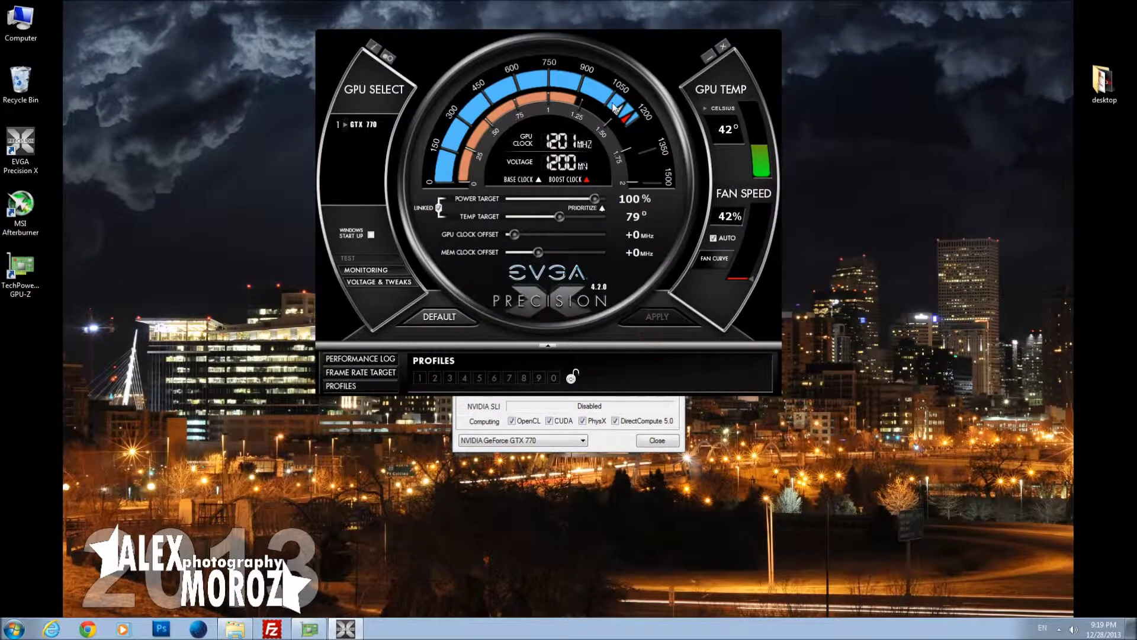
pyautogui.moveTo(600, 44); pyautogui.dragTo(865, 70)
pyautogui.moveTo(536, 173); pyautogui.dragTo(170, 14)
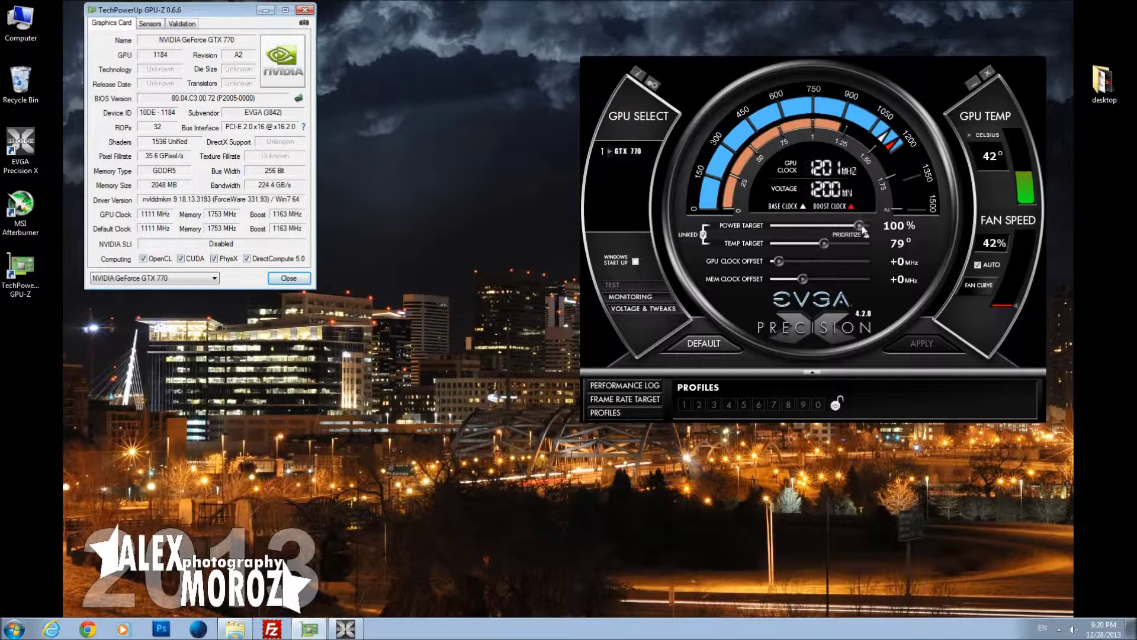
# Apply the 106% maximum power target, then a +40 MHz GPU clock offset
pyautogui.moveTo(859, 225); pyautogui.dragTo(879, 229)
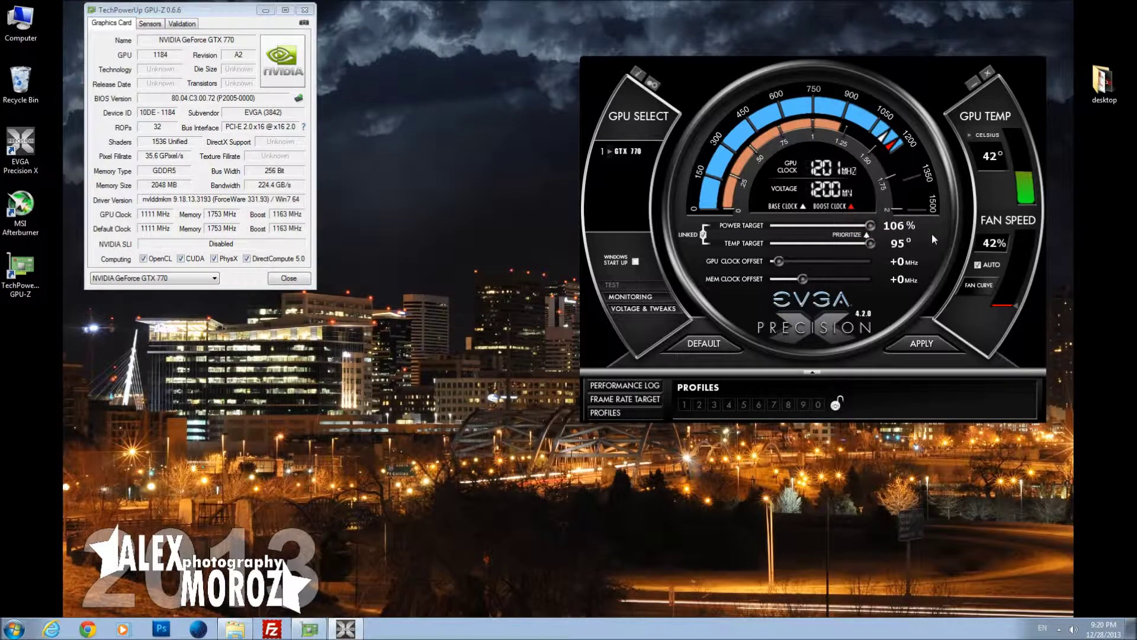
pyautogui.click(933, 346)
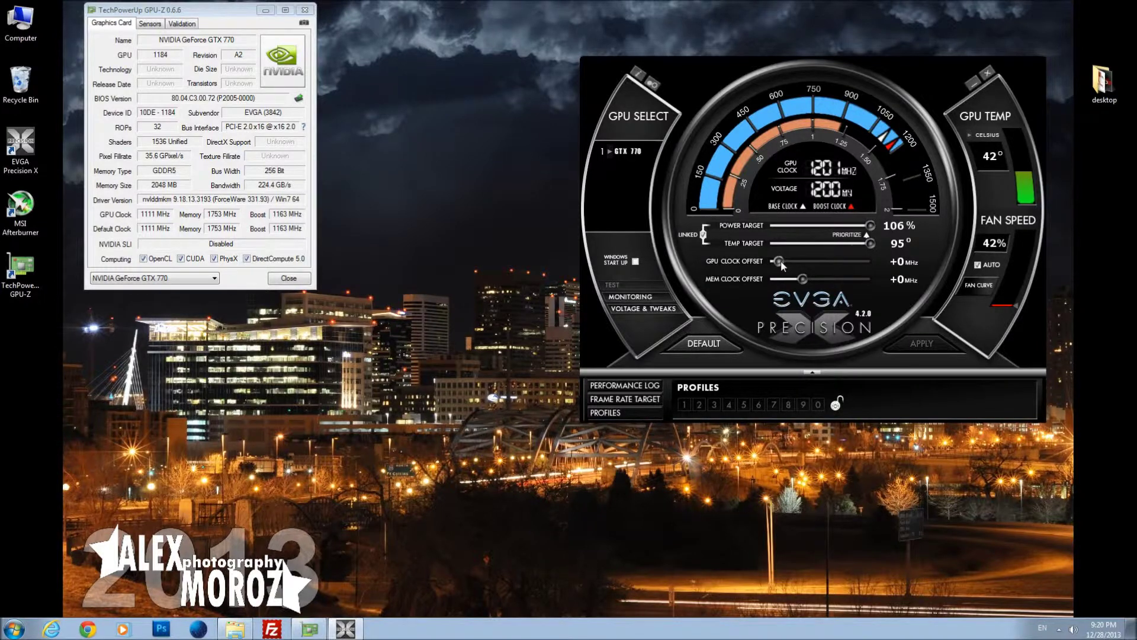
pyautogui.moveTo(781, 260); pyautogui.dragTo(785, 260)
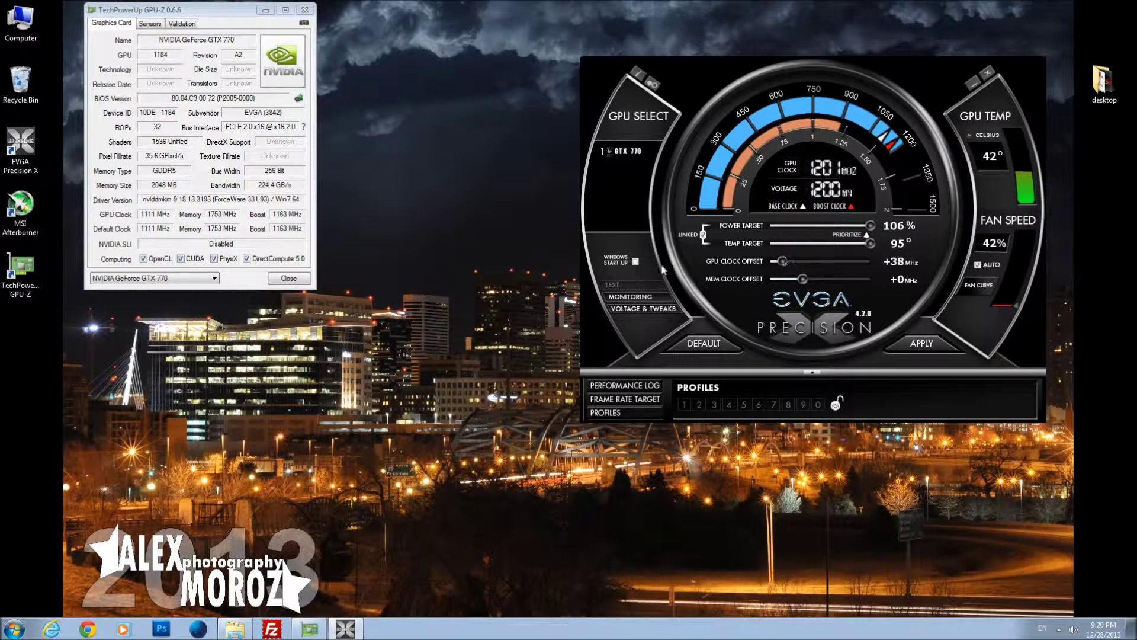
pyautogui.press('Right')
pyautogui.click(919, 345)
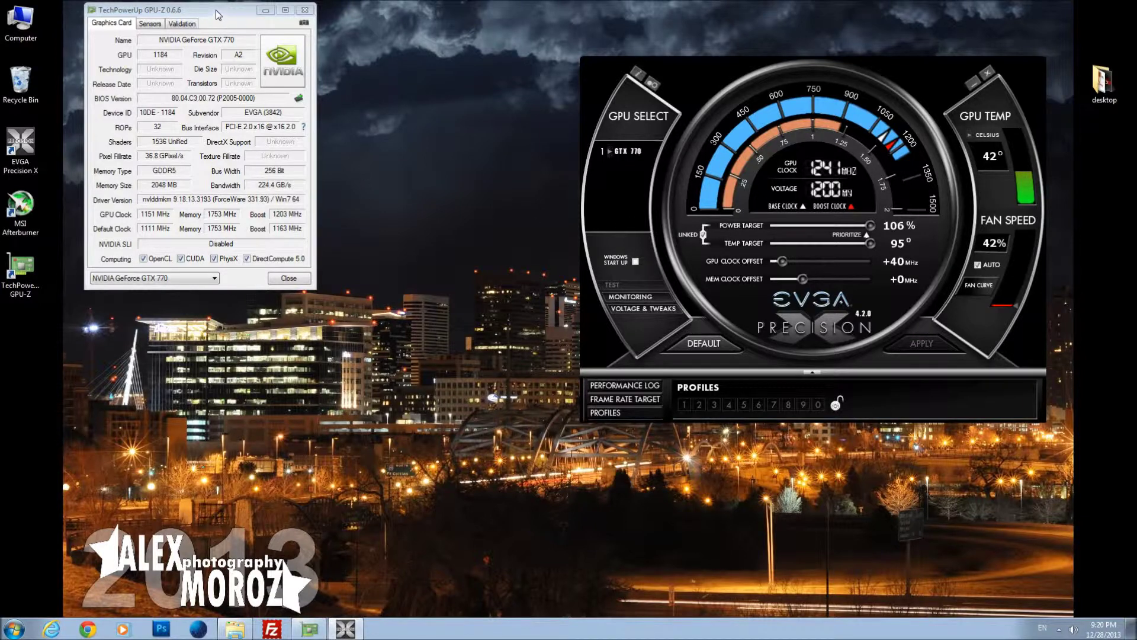
pyautogui.moveTo(221, 16); pyautogui.dragTo(267, 20)
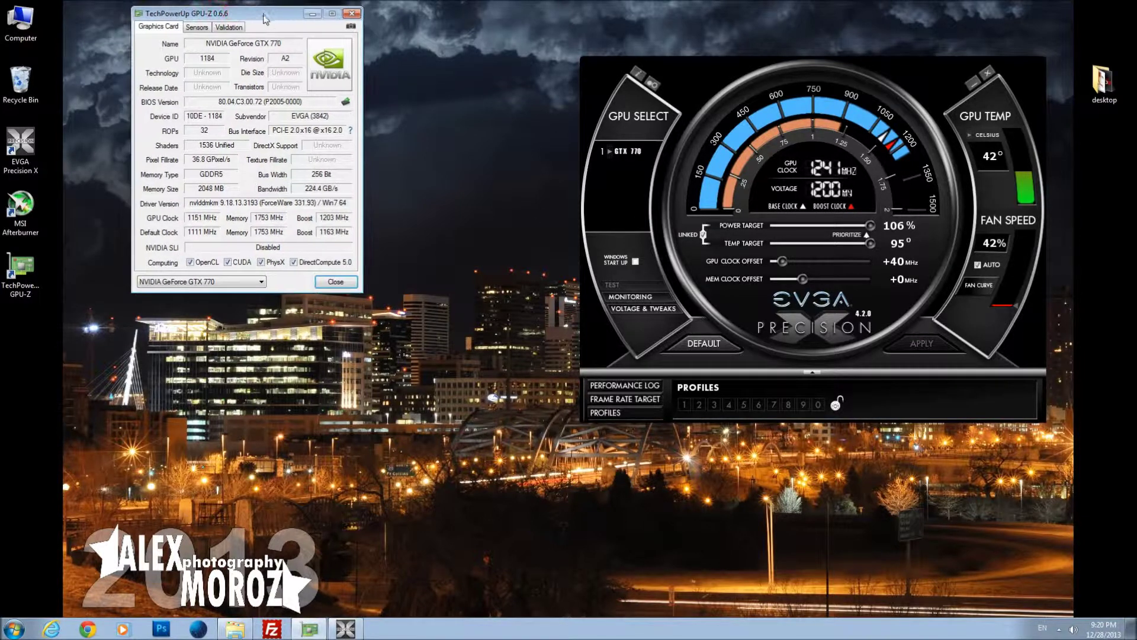
# Launch MSI Afterburner, dismiss its update error, move it left, and start Kombustor
pyautogui.doubleClick(25, 220)
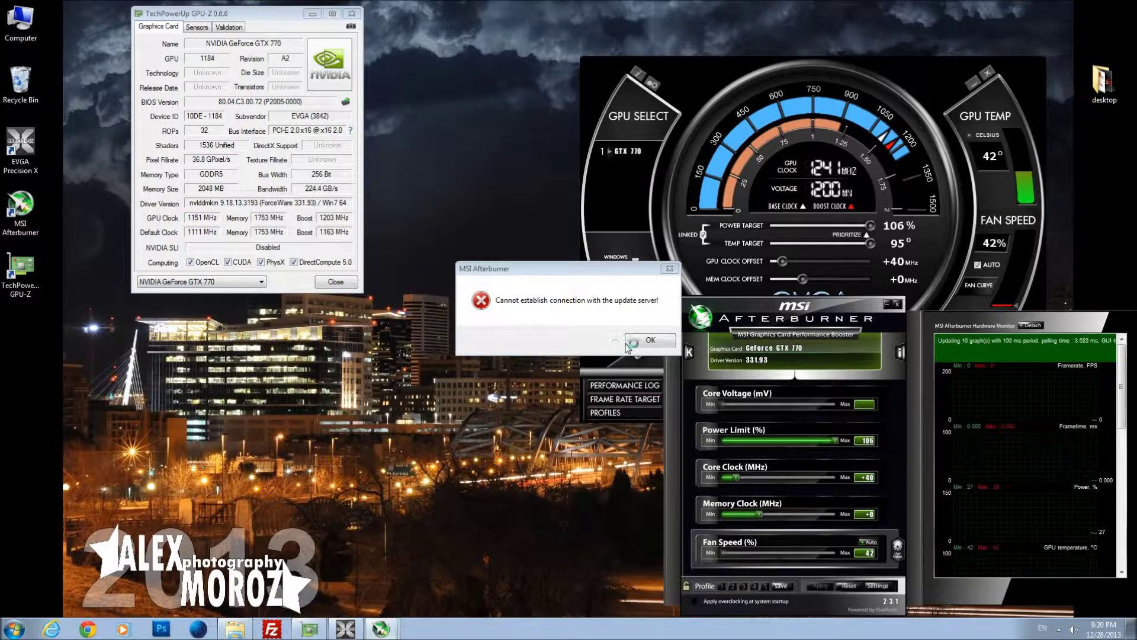
pyautogui.click(649, 340)
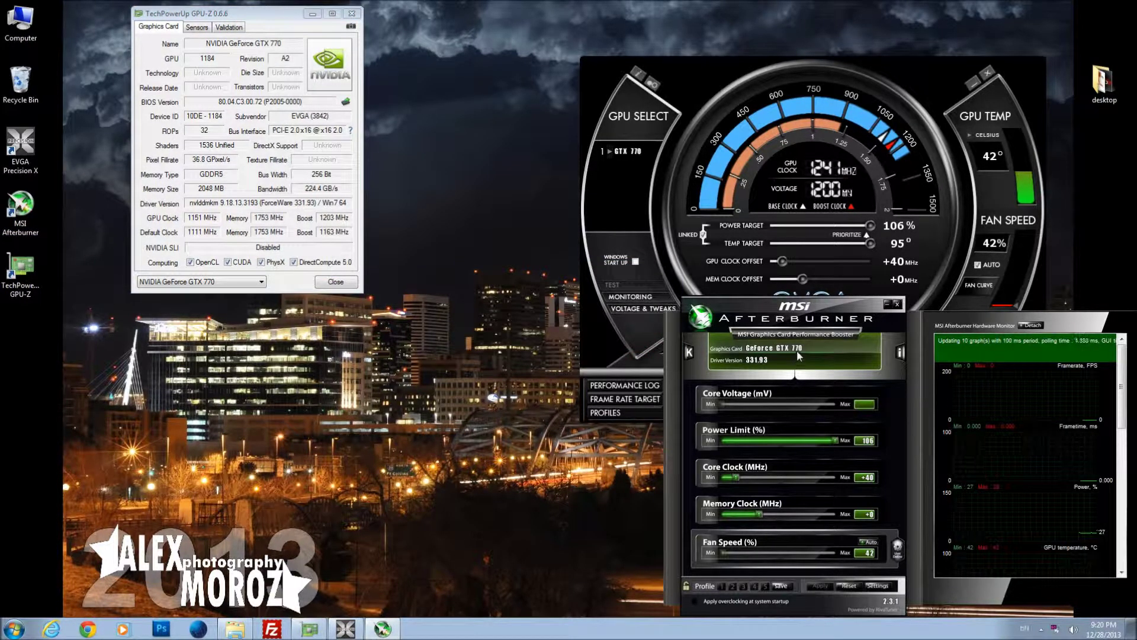
pyautogui.moveTo(802, 308); pyautogui.dragTo(513, 299)
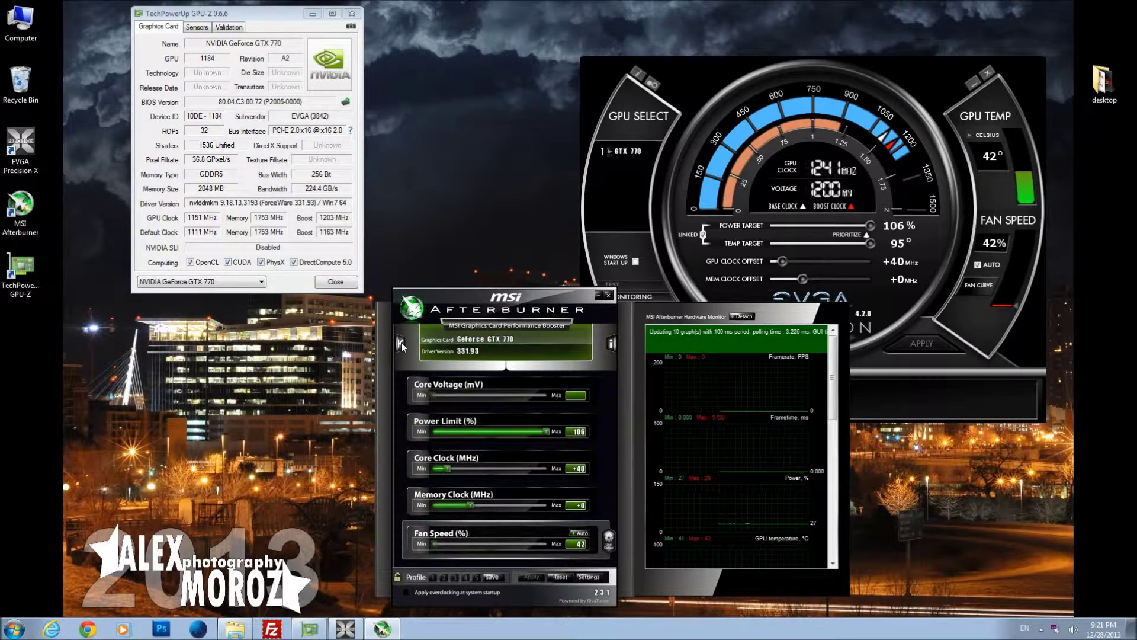
pyautogui.moveTo(401, 343)
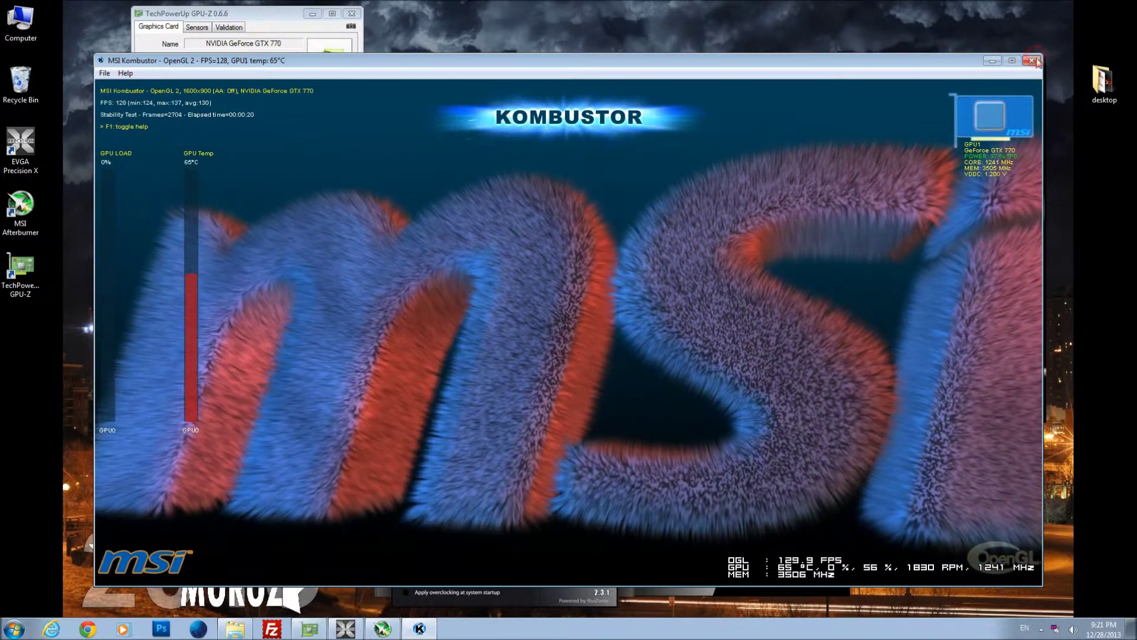
# Close Kombustor and apply a +50 MHz GPU clock offset in Precision X
pyautogui.press('Escape')
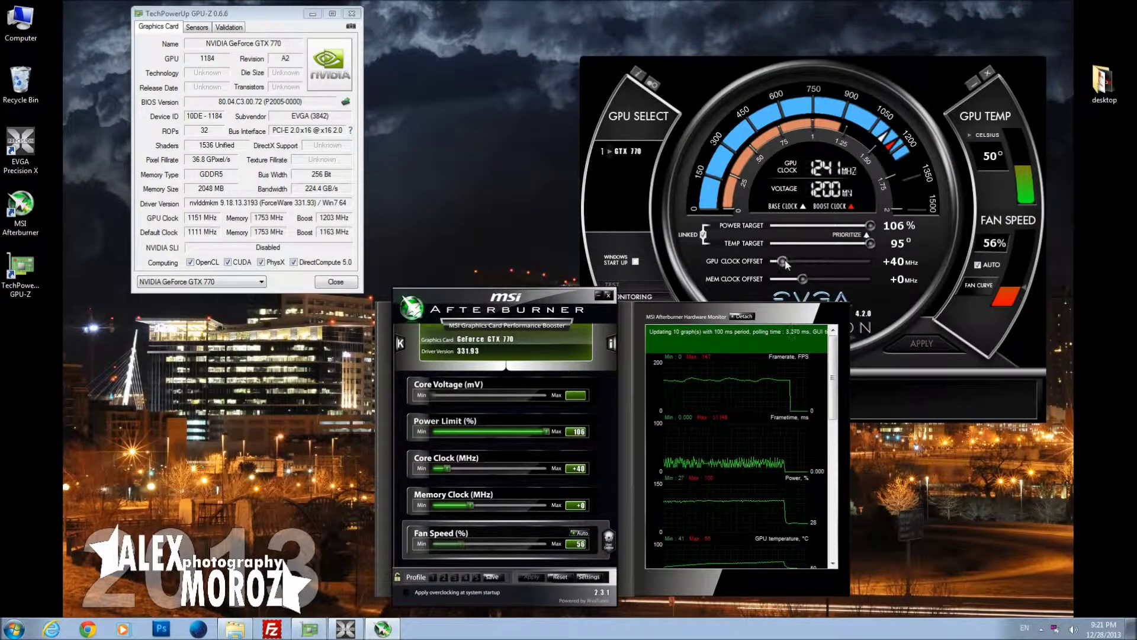
pyautogui.moveTo(784, 262); pyautogui.dragTo(783, 262)
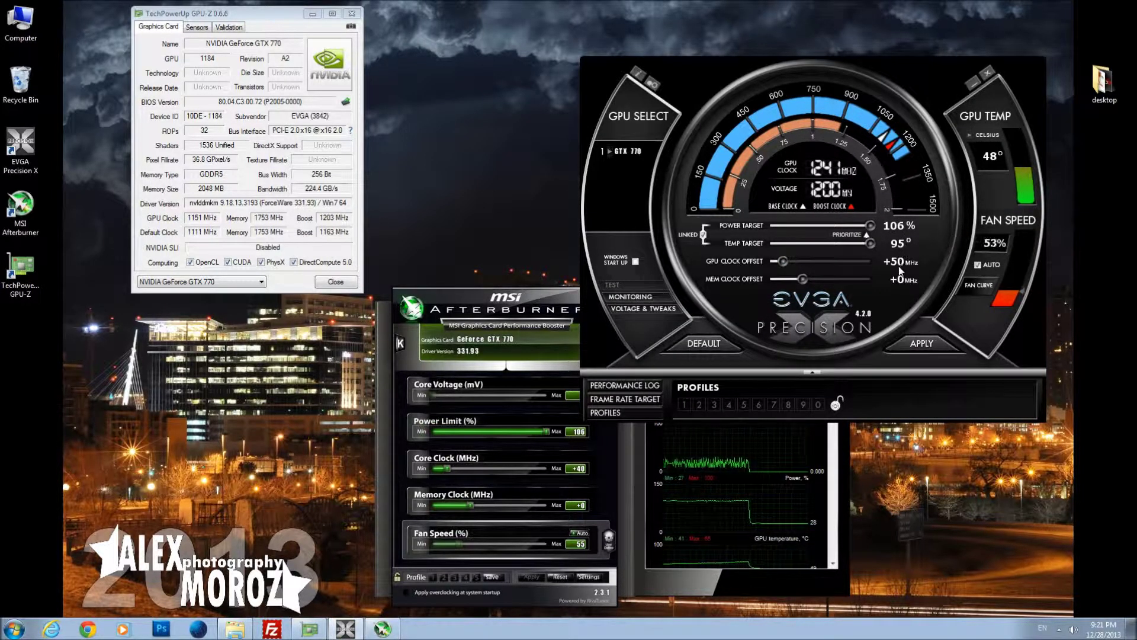
pyautogui.click(918, 342)
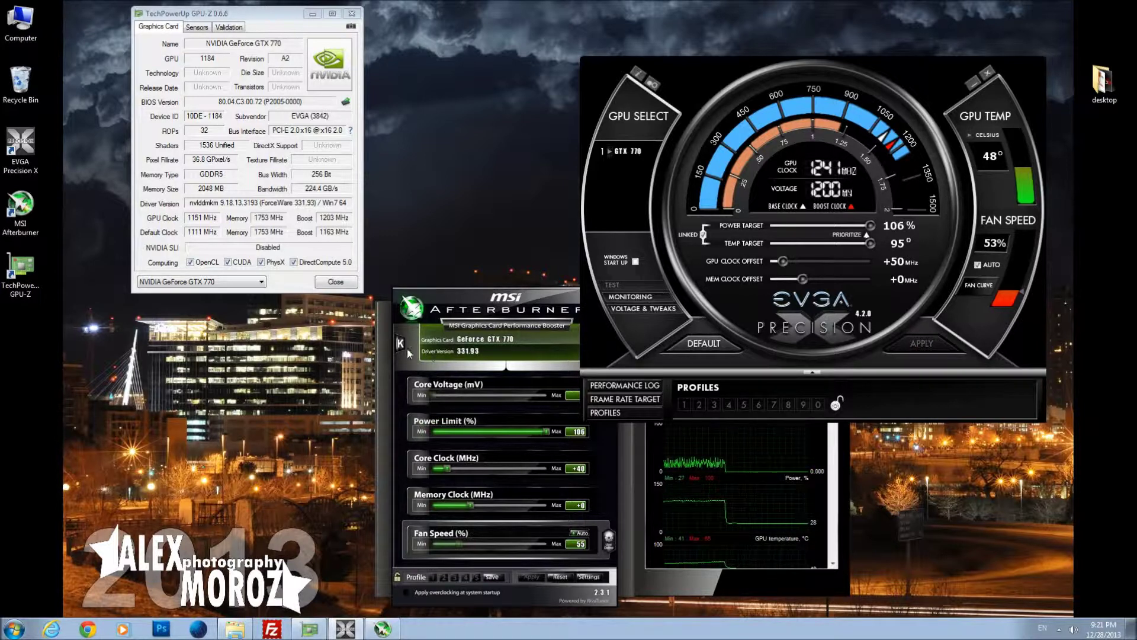
# Run the Kombustor fur test from Afterburner at +50 MHz, then close it
pyautogui.click(446, 329)
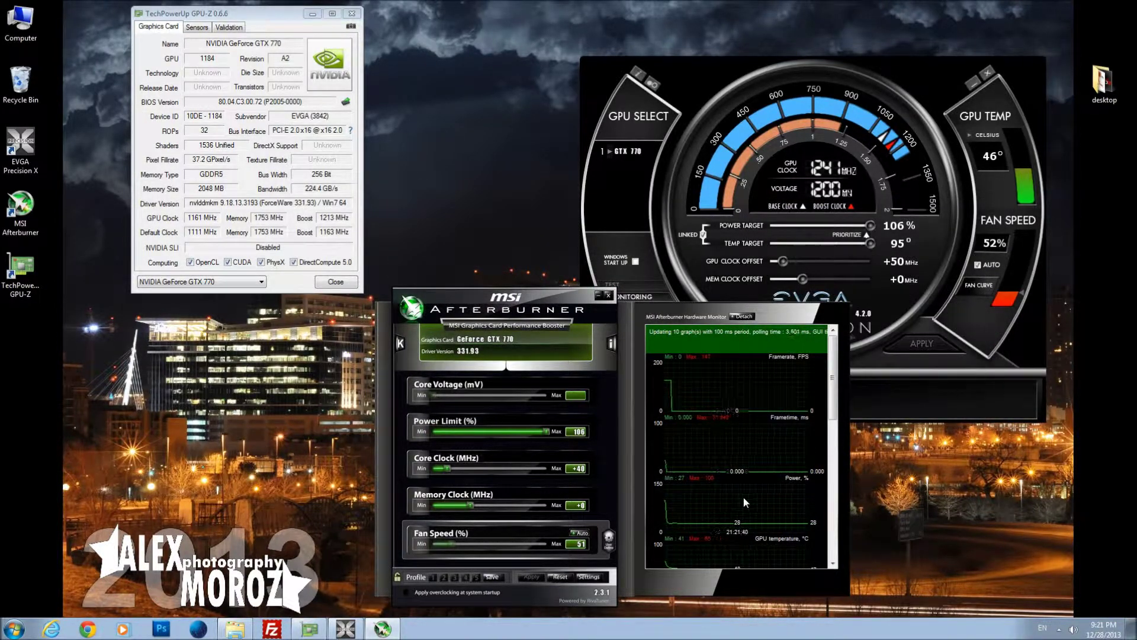
pyautogui.click(400, 345)
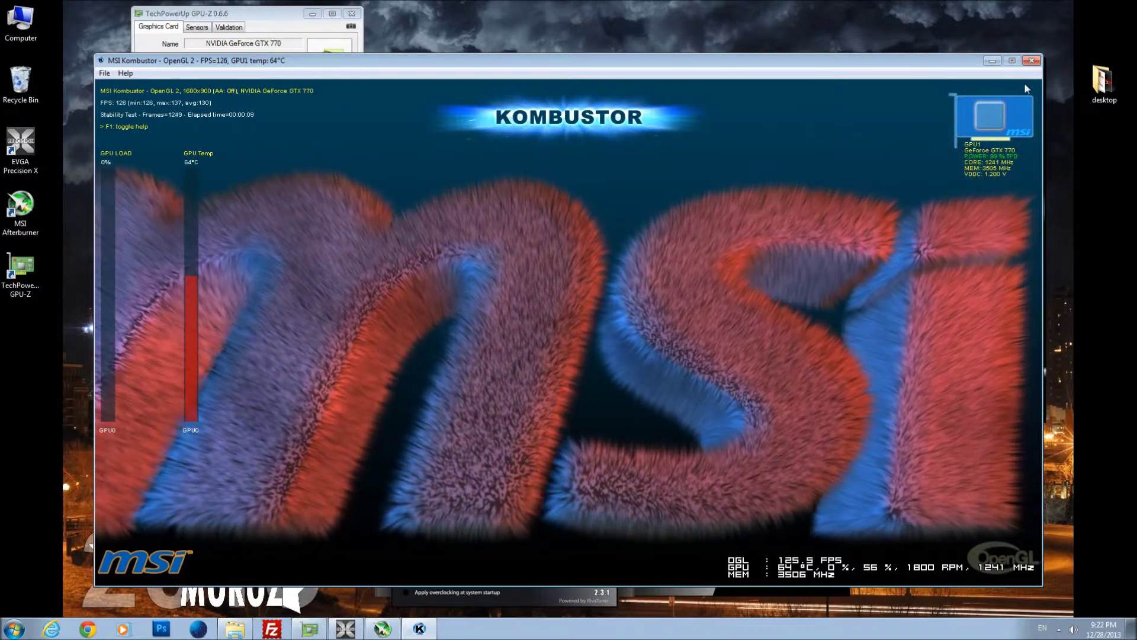
pyautogui.click(1033, 62)
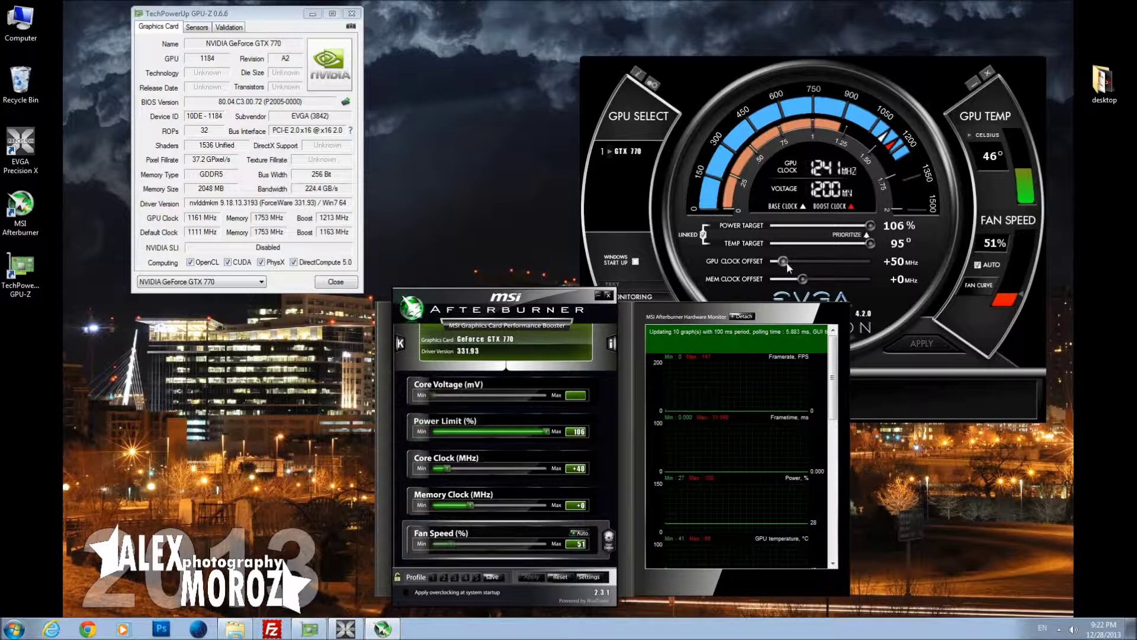
# Apply a +60 MHz GPU clock offset and run a short Kombustor test
pyautogui.moveTo(788, 263); pyautogui.dragTo(791, 264)
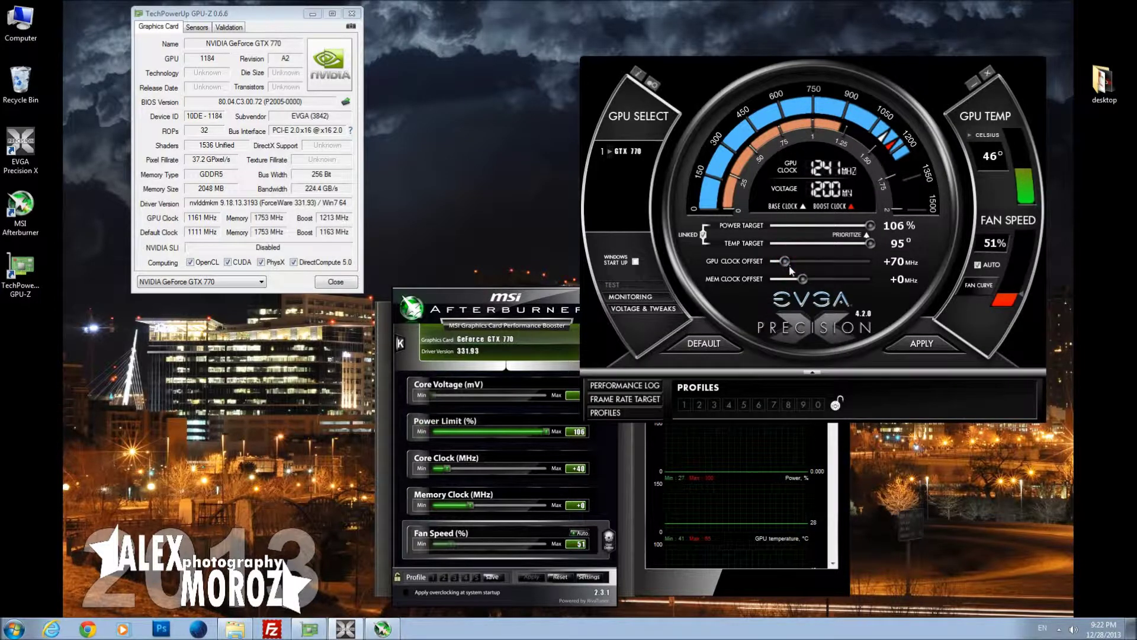
pyautogui.press('Left')
pyautogui.press('Left')
pyautogui.press('Left')
pyautogui.press('Left')
pyautogui.press('Left')
pyautogui.press('Left')
pyautogui.press('Left')
pyautogui.press('Left')
pyautogui.click(922, 344)
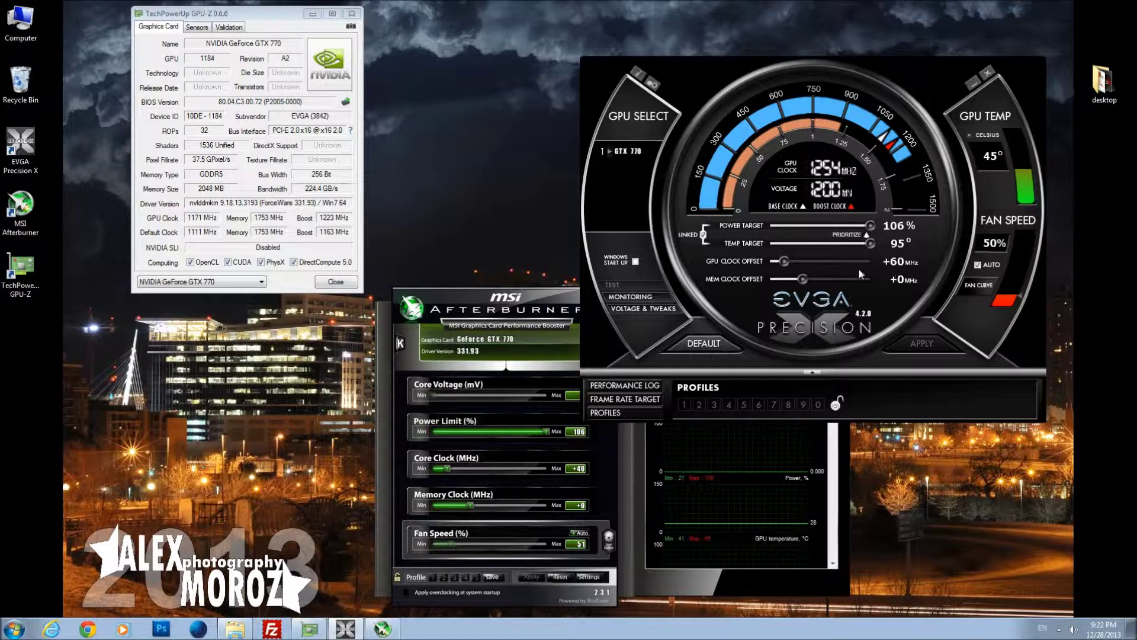
pyautogui.click(394, 349)
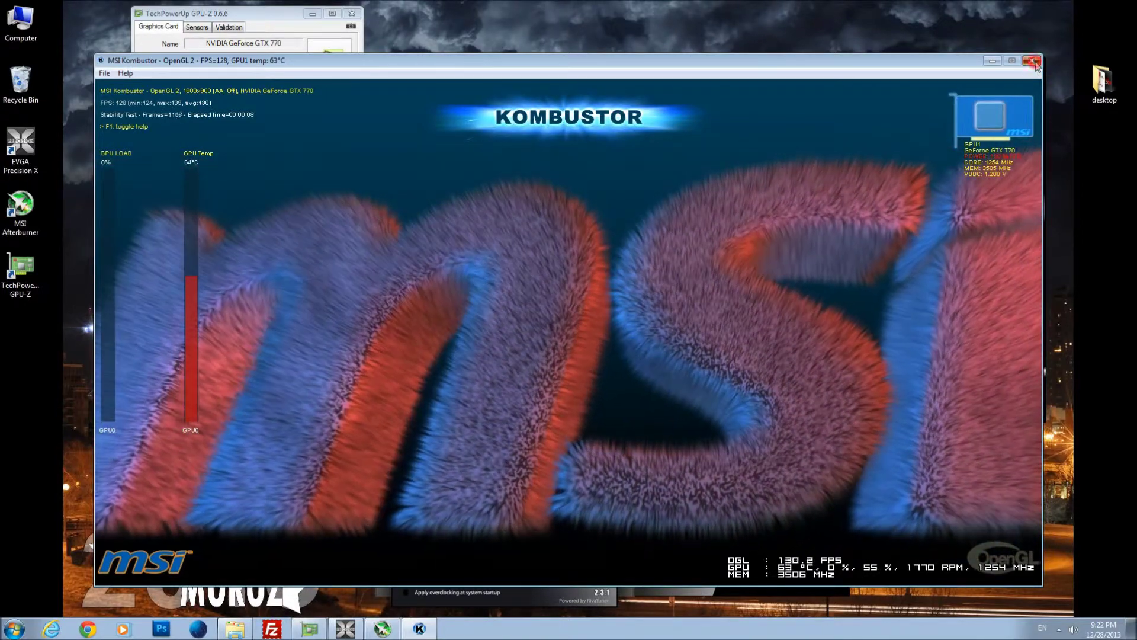
pyautogui.press('Escape')
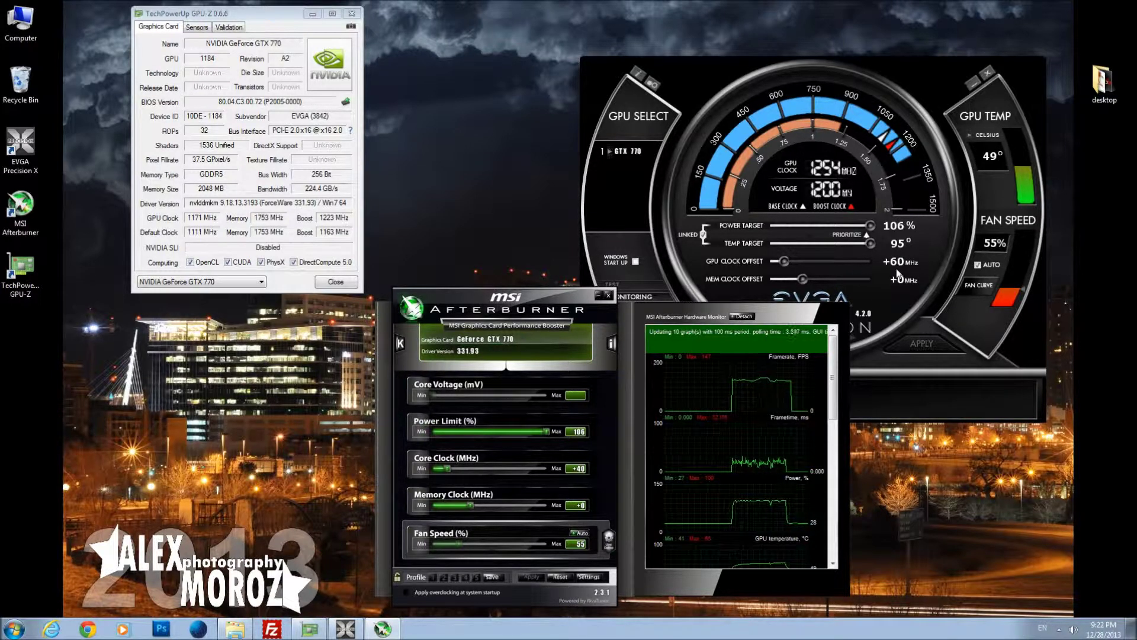
# Readjust and apply the GPU clock offset, then run another Kombustor test
pyautogui.moveTo(785, 261); pyautogui.dragTo(788, 270)
pyautogui.click(923, 346)
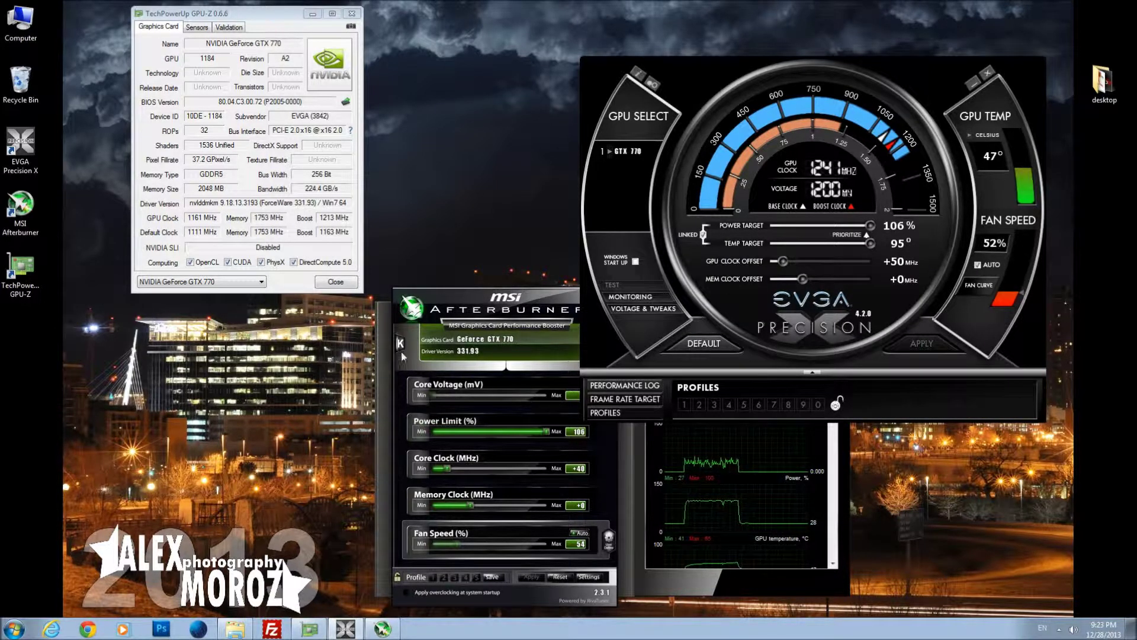
pyautogui.click(495, 399)
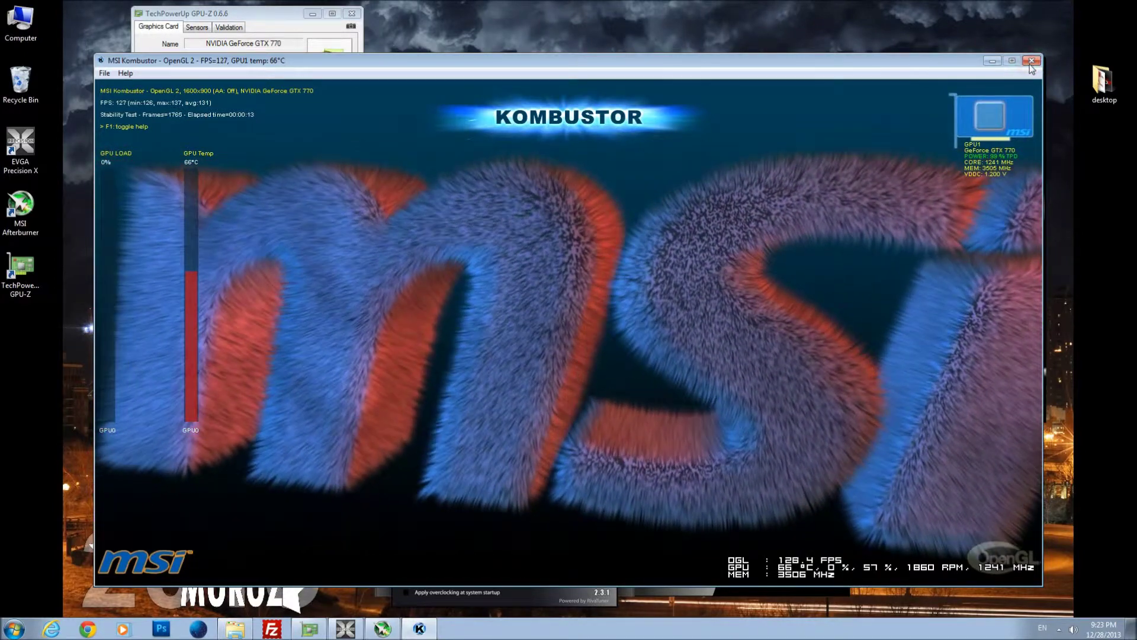
pyautogui.press('Escape')
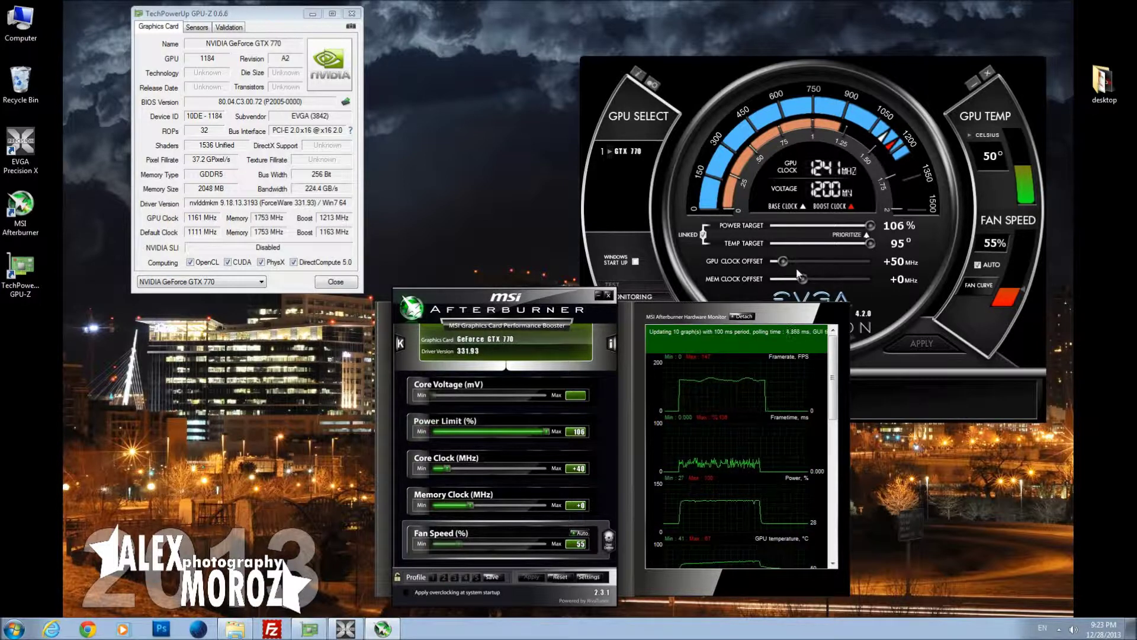
# Reapply the +60 MHz GPU offset and stress-test it in Kombustor at 1254 MHz
pyautogui.moveTo(787, 261); pyautogui.dragTo(786, 261)
pyautogui.click(930, 347)
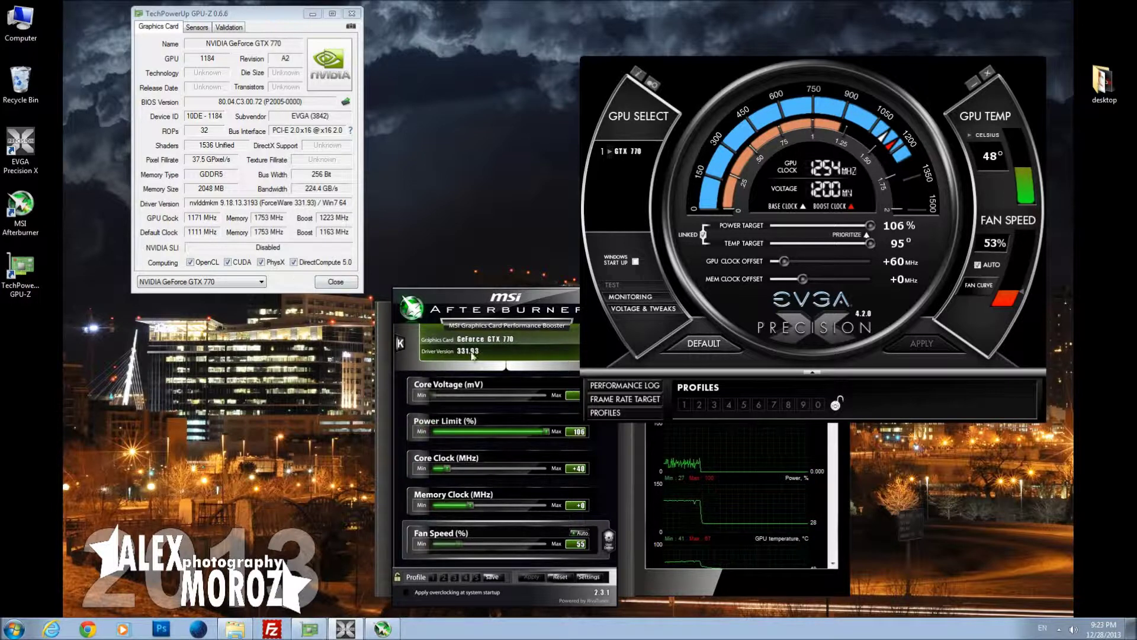
pyautogui.click(406, 345)
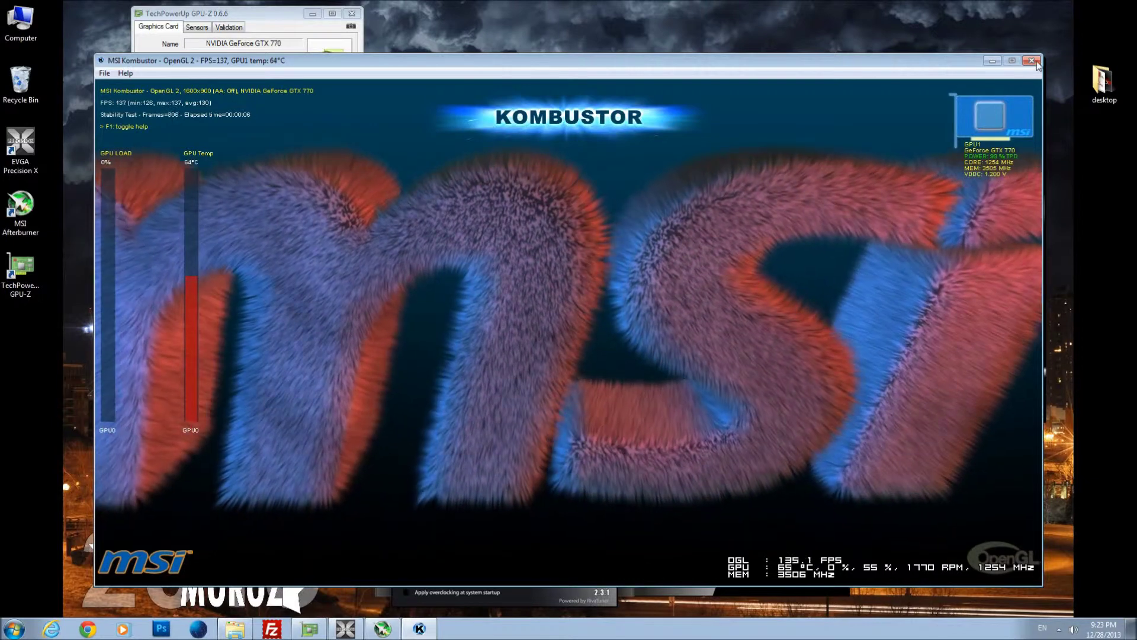
pyautogui.press('Escape')
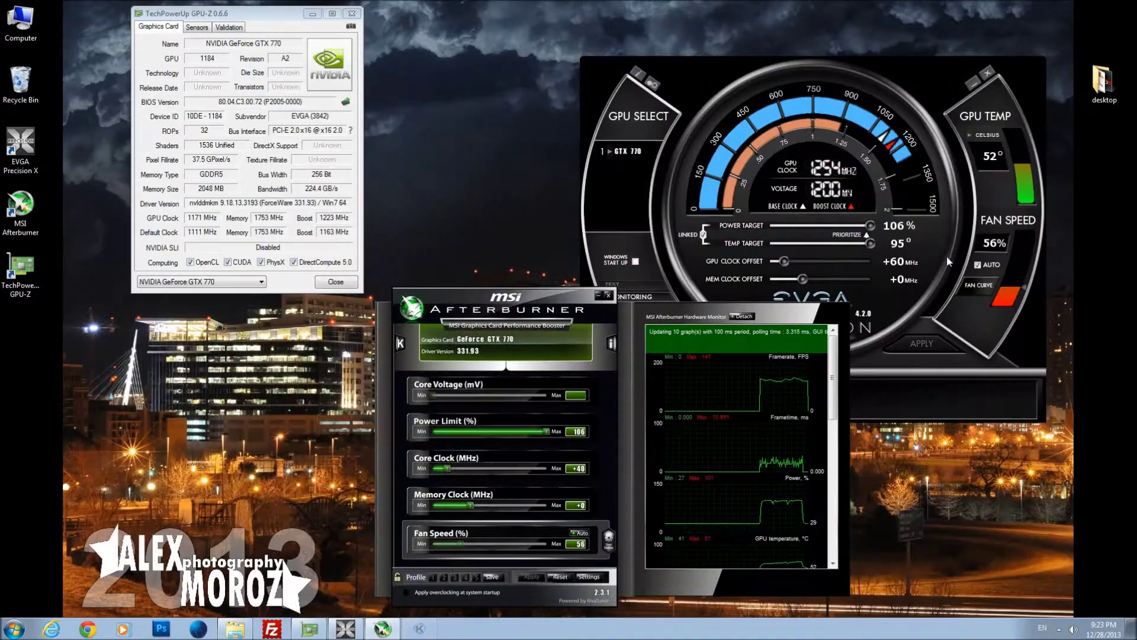
# Step the GPU clock offset to +70 MHz with the arrow keys and apply it
pyautogui.moveTo(787, 262); pyautogui.dragTo(784, 262)
pyautogui.press('Right')
pyautogui.press('Right')
pyautogui.press('Right')
pyautogui.press('Right')
pyautogui.press('Right')
pyautogui.press('Right')
pyautogui.press('Right')
pyautogui.press('Right')
pyautogui.press('Right')
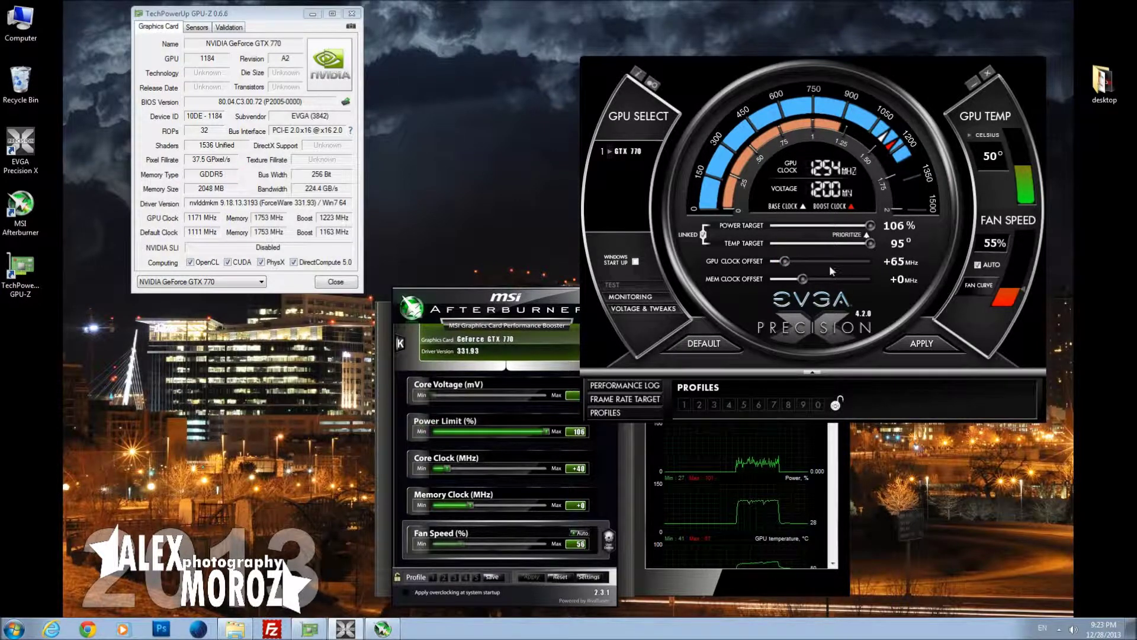
pyautogui.press('Right')
pyautogui.press('Right')
pyautogui.press('Right')
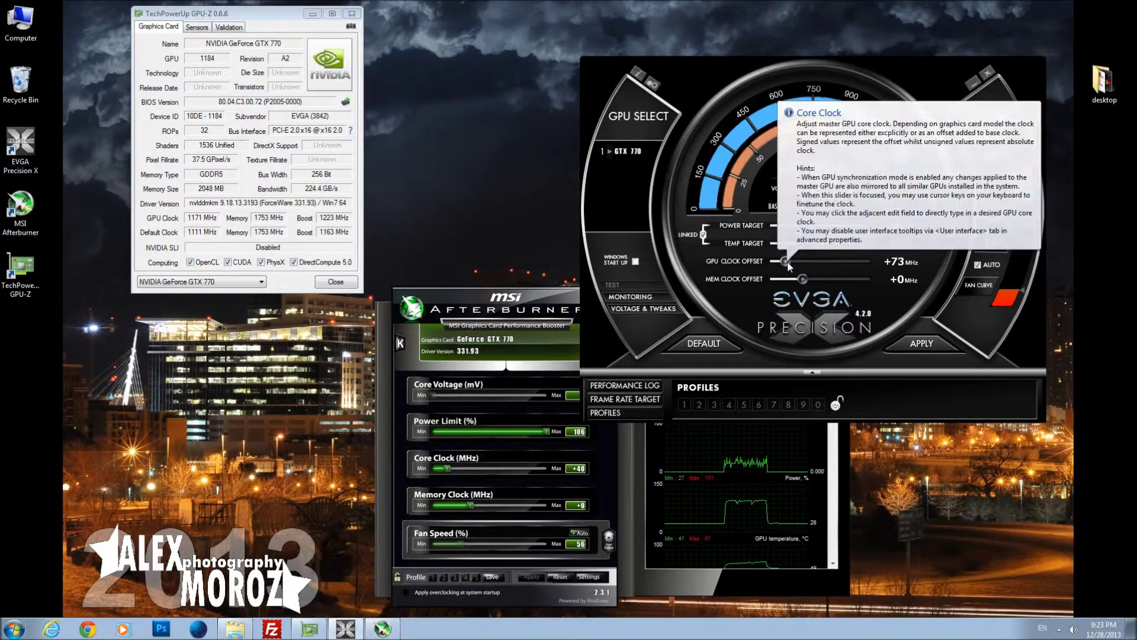
pyautogui.press('Left')
pyautogui.press('Left')
pyautogui.press('Left')
pyautogui.press('Left')
pyautogui.press('Right')
pyautogui.click(925, 343)
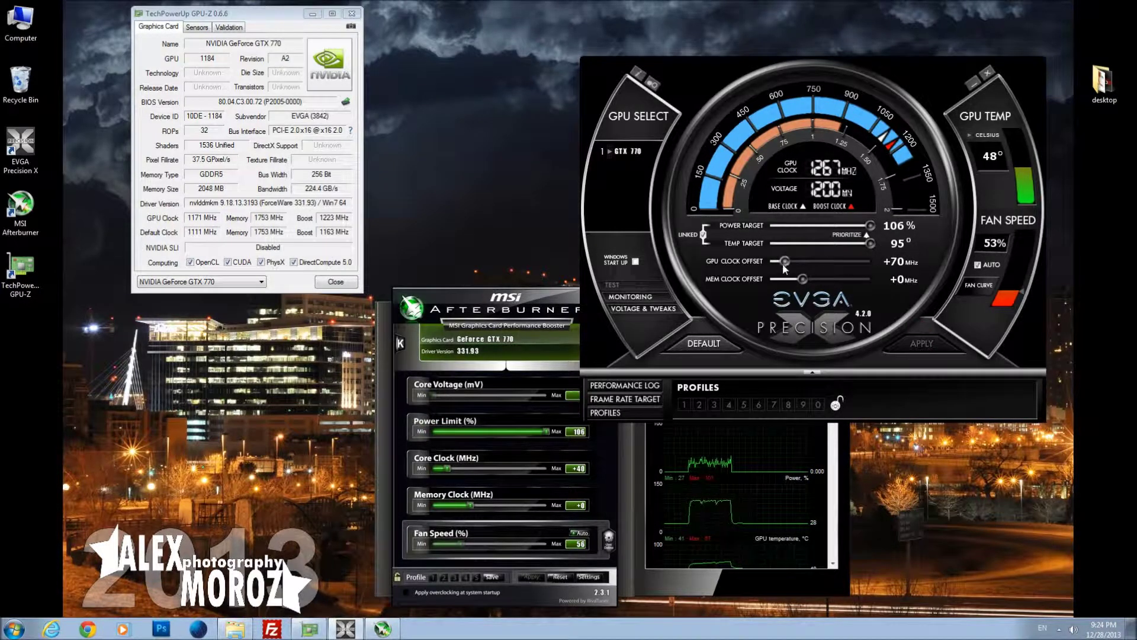
# Settle the offset back at +70 MHz, then run and close a 1267 MHz Kombustor test
pyautogui.press('Left')
pyautogui.press('Left')
pyautogui.press('Left')
pyautogui.press('Left')
pyautogui.press('Left')
pyautogui.press('Left')
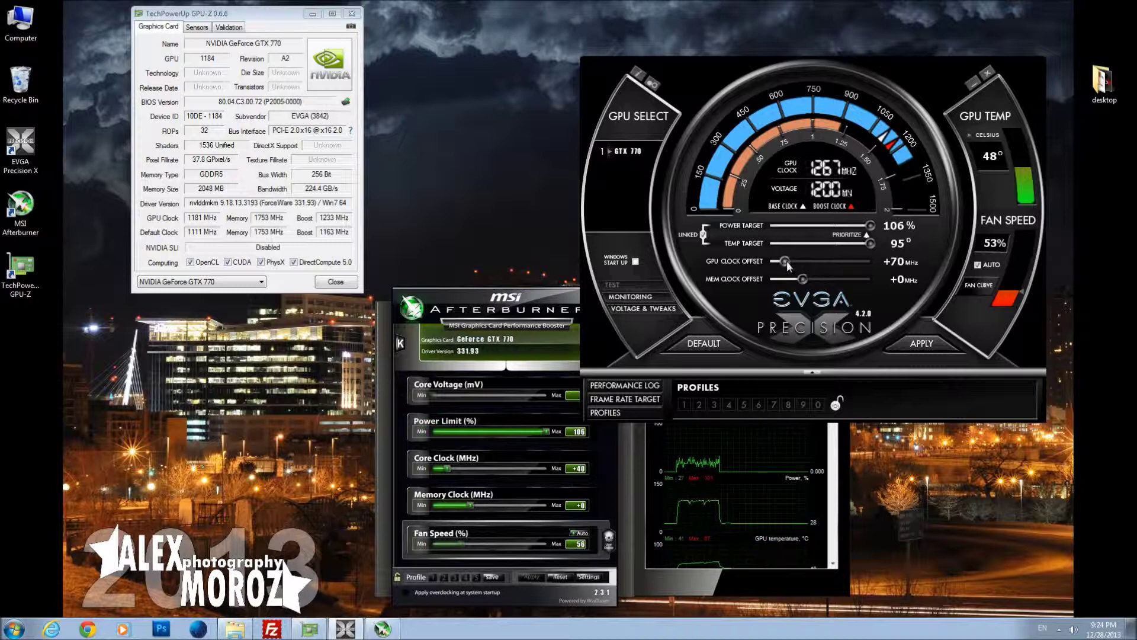
pyautogui.press('Right')
pyautogui.press('Right')
pyautogui.press('Right')
pyautogui.press('Right')
pyautogui.press('Right')
pyautogui.press('Right')
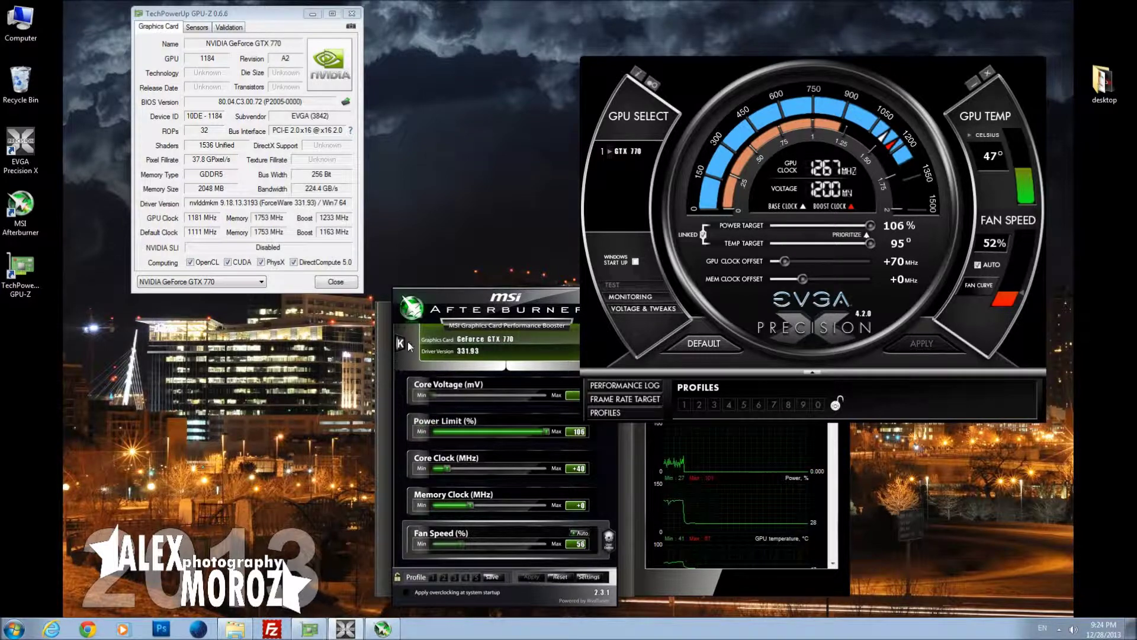
pyautogui.doubleClick(30, 218)
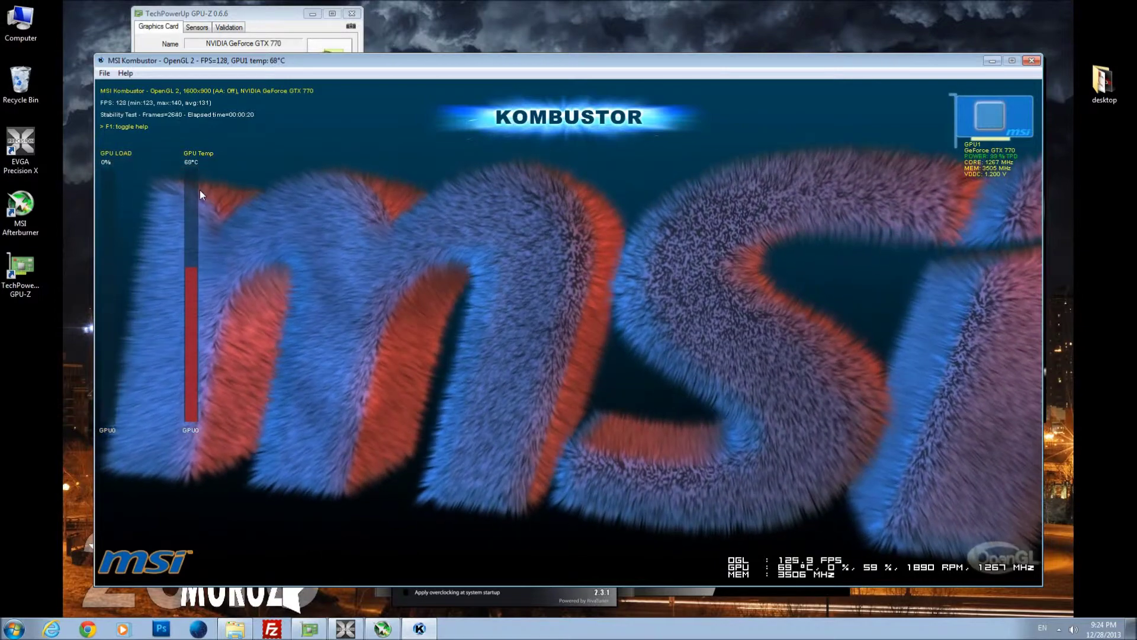
pyautogui.click(1032, 61)
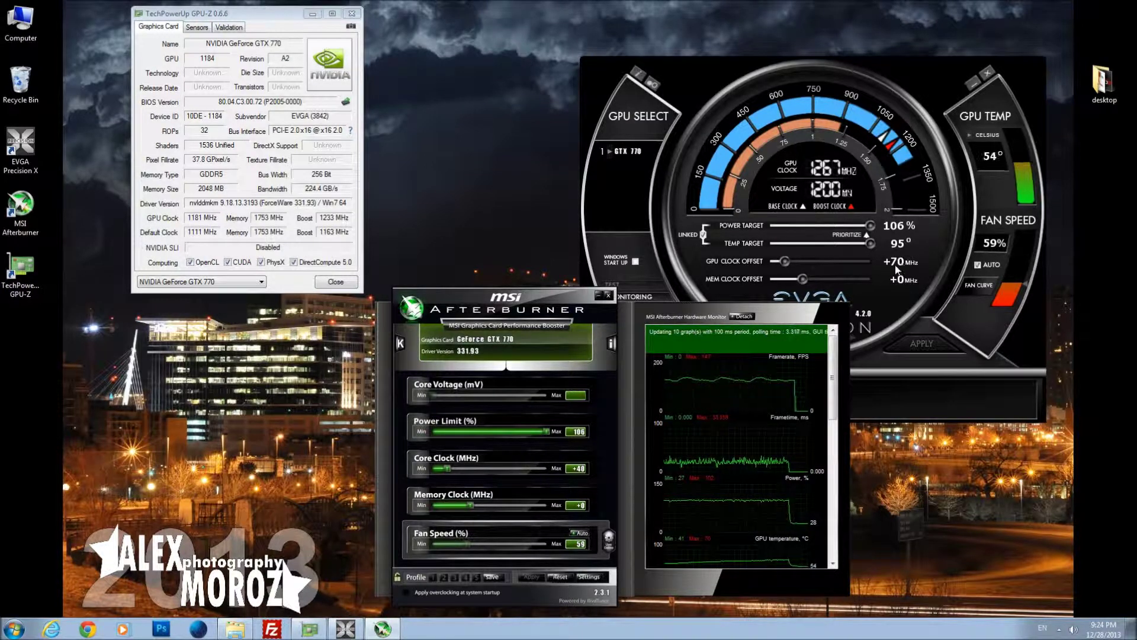
# Try a +100 MHz GPU offset, then lower it back to +60 MHz and apply
pyautogui.moveTo(787, 260); pyautogui.dragTo(795, 263)
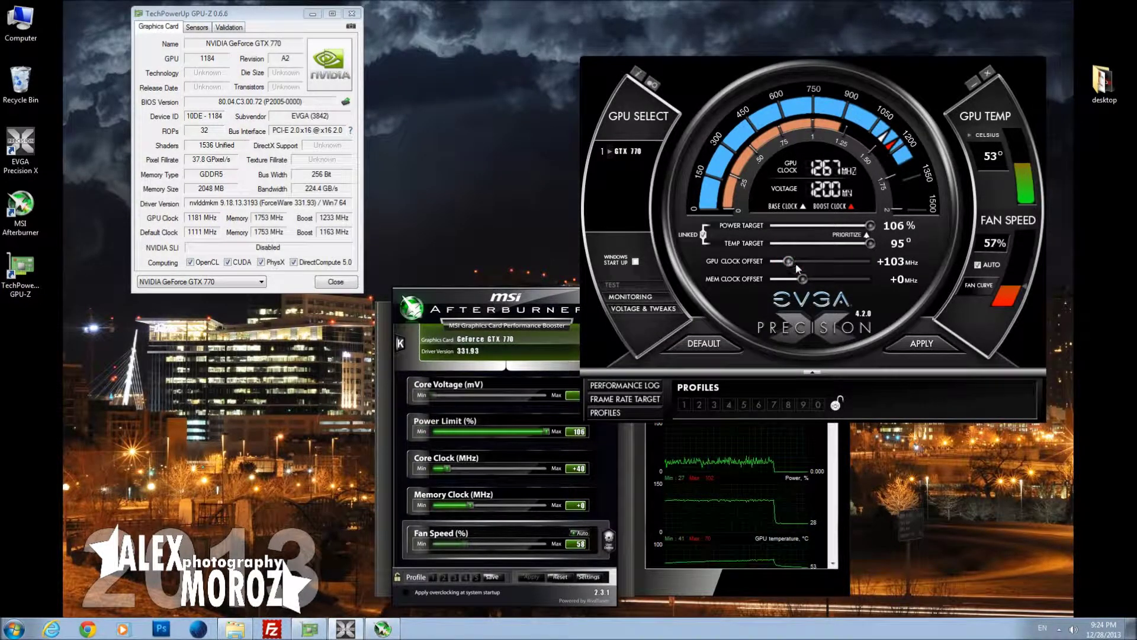
pyautogui.click(917, 345)
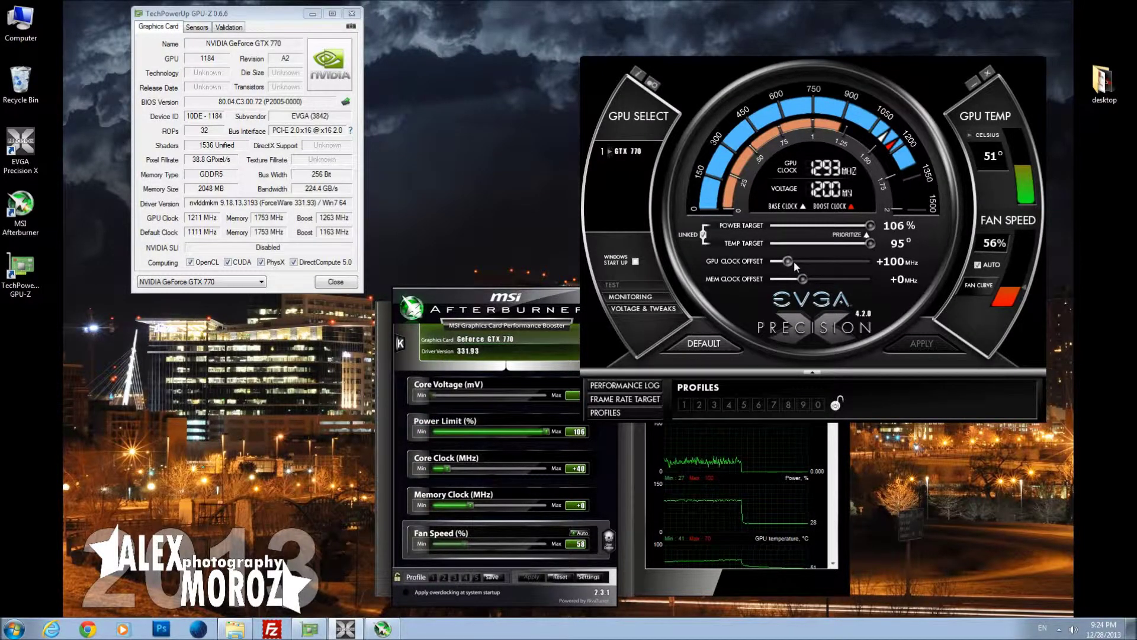
pyautogui.moveTo(790, 260); pyautogui.dragTo(786, 261)
pyautogui.click(929, 344)
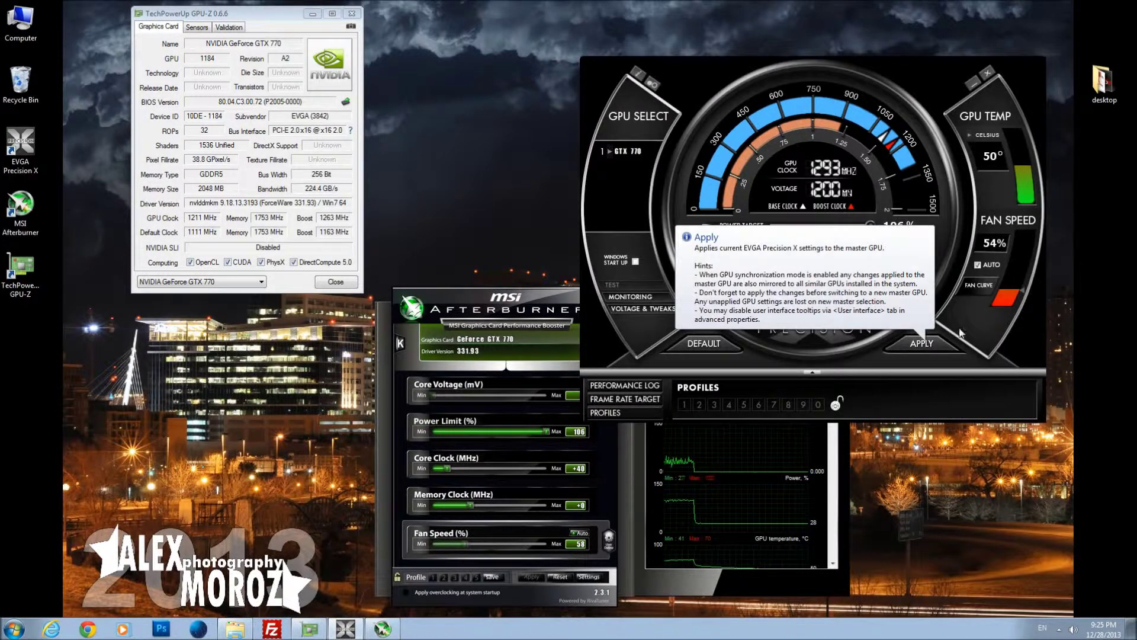
pyautogui.click(930, 348)
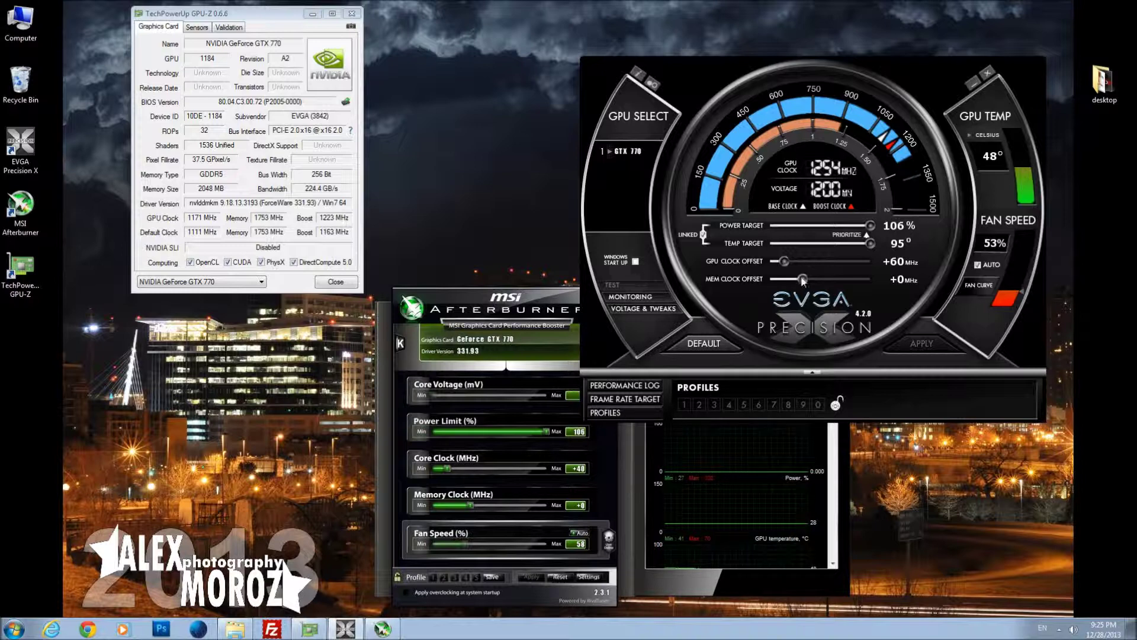
# Apply a +100 then +150 MHz memory clock offset and start Kombustor from Afterburner
pyautogui.moveTo(806, 276); pyautogui.dragTo(812, 283)
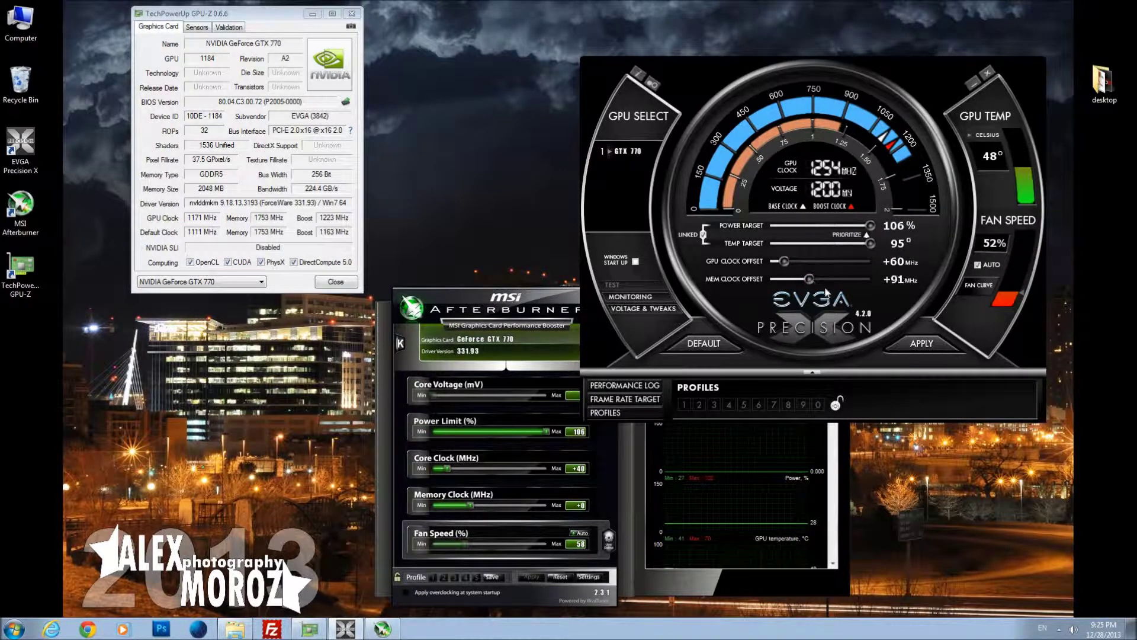
pyautogui.click(925, 348)
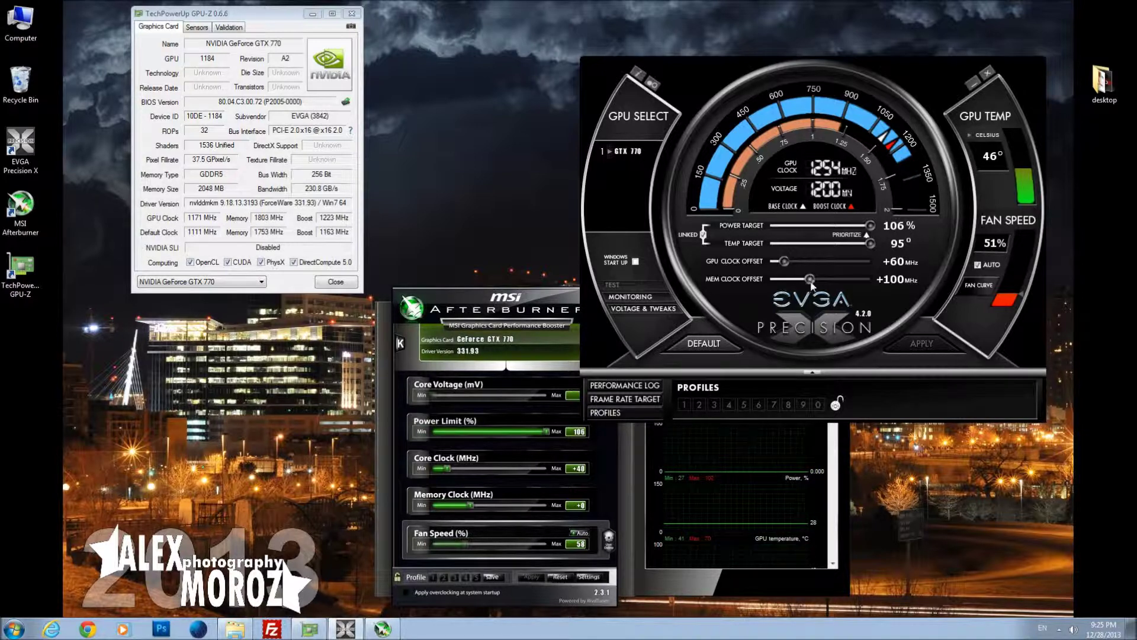
pyautogui.moveTo(811, 280); pyautogui.dragTo(820, 285)
pyautogui.click(924, 346)
pyautogui.click(400, 346)
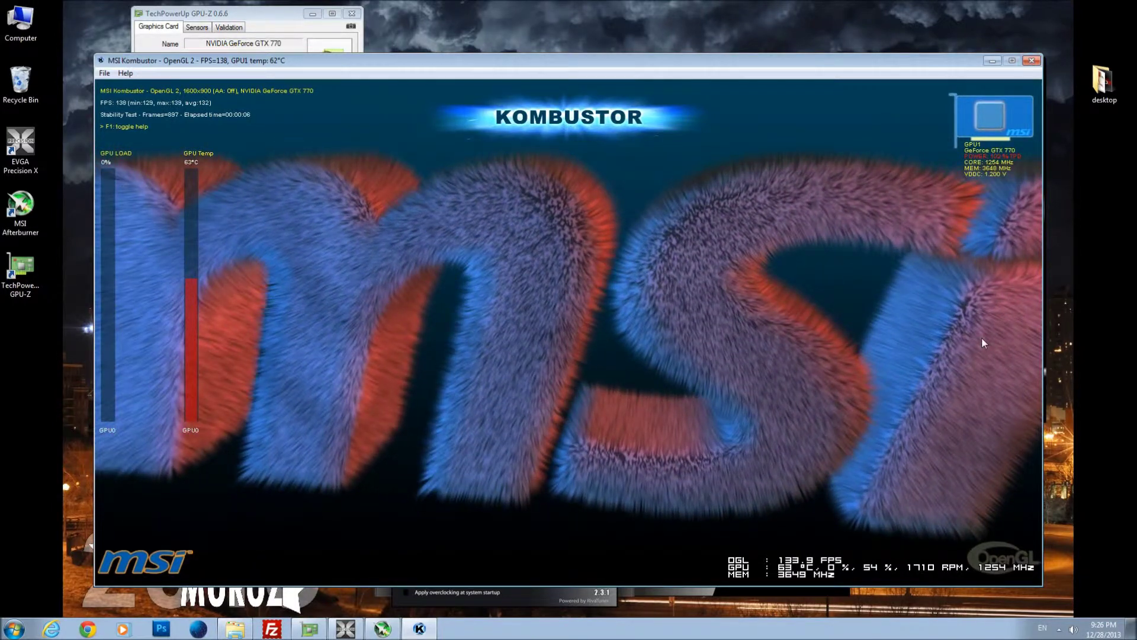
# Raise the memory clock offset to +170 MHz, apply it, and rerun Kombustor
pyautogui.press('Escape')
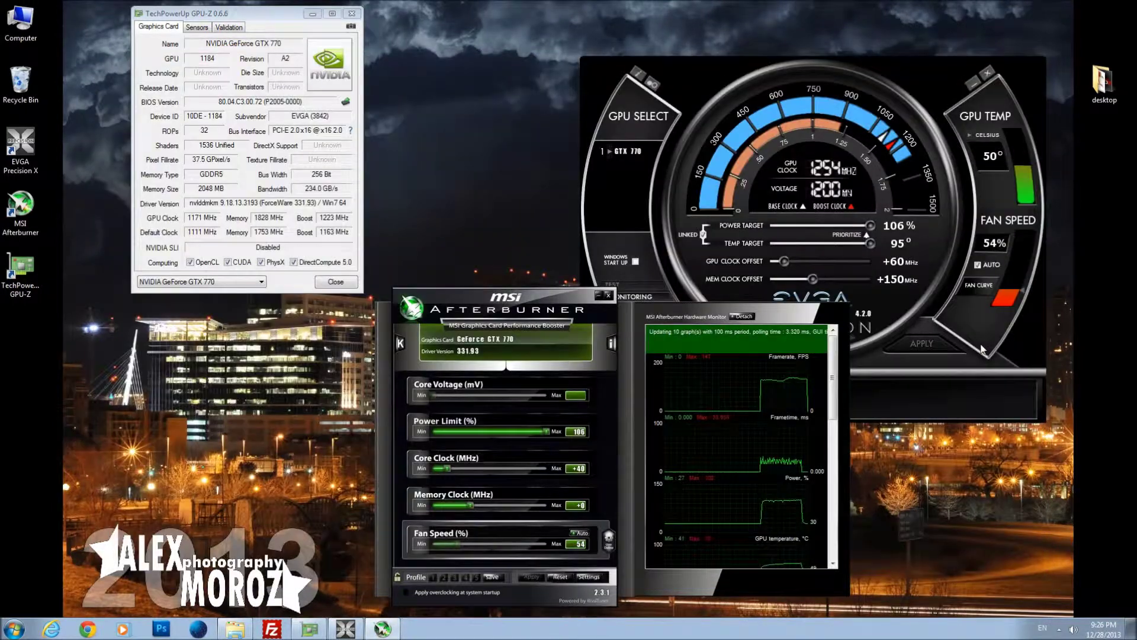
pyautogui.click(911, 350)
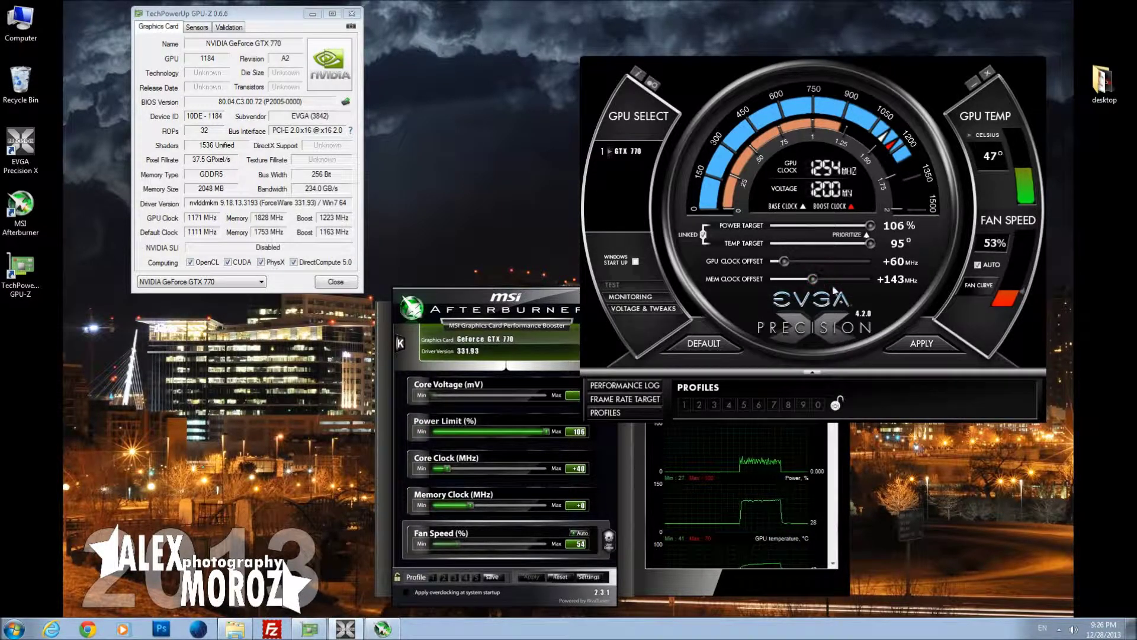
pyautogui.press('Right')
pyautogui.press('Right')
pyautogui.press('Right')
pyautogui.press('Right')
pyautogui.press('Right')
pyautogui.press('Right')
pyautogui.press('Right')
pyautogui.click(926, 346)
pyautogui.press('Right')
pyautogui.press('Right')
pyautogui.press('Right')
pyautogui.press('Right')
pyautogui.press('Right')
pyautogui.press('Right')
pyautogui.press('Right')
pyautogui.press('Right')
pyautogui.press('Right')
pyautogui.press('Right')
pyautogui.press('Right')
pyautogui.press('Right')
pyautogui.press('Right')
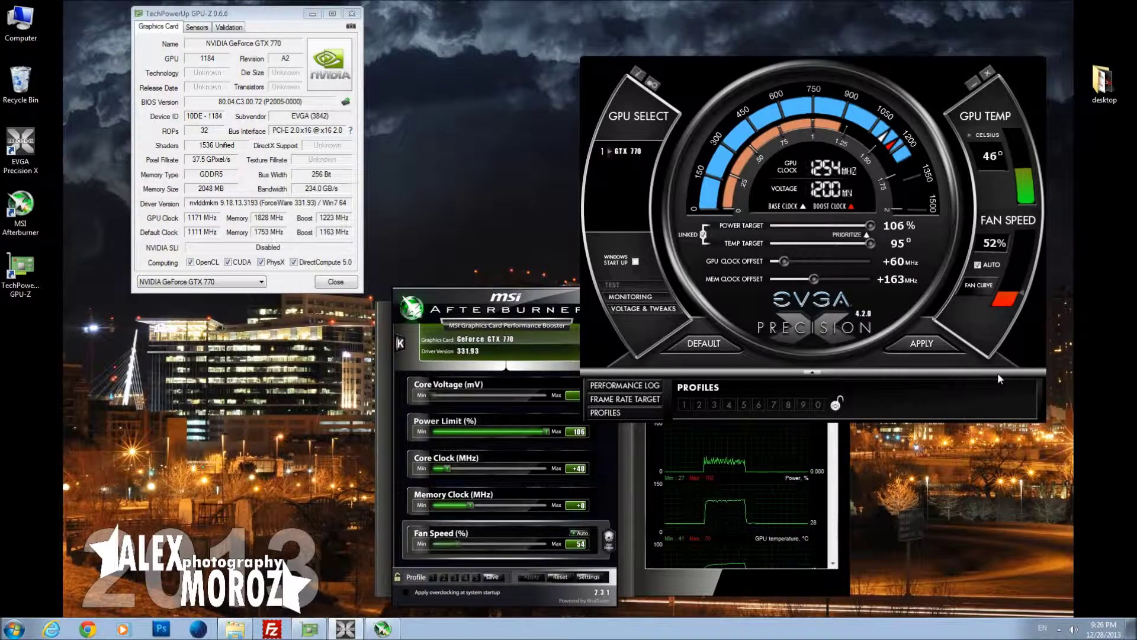
pyautogui.press('Right')
pyautogui.press('Right')
pyautogui.press('Right')
pyautogui.press('Right')
pyautogui.press('Right')
pyautogui.press('Right')
pyautogui.press('Right')
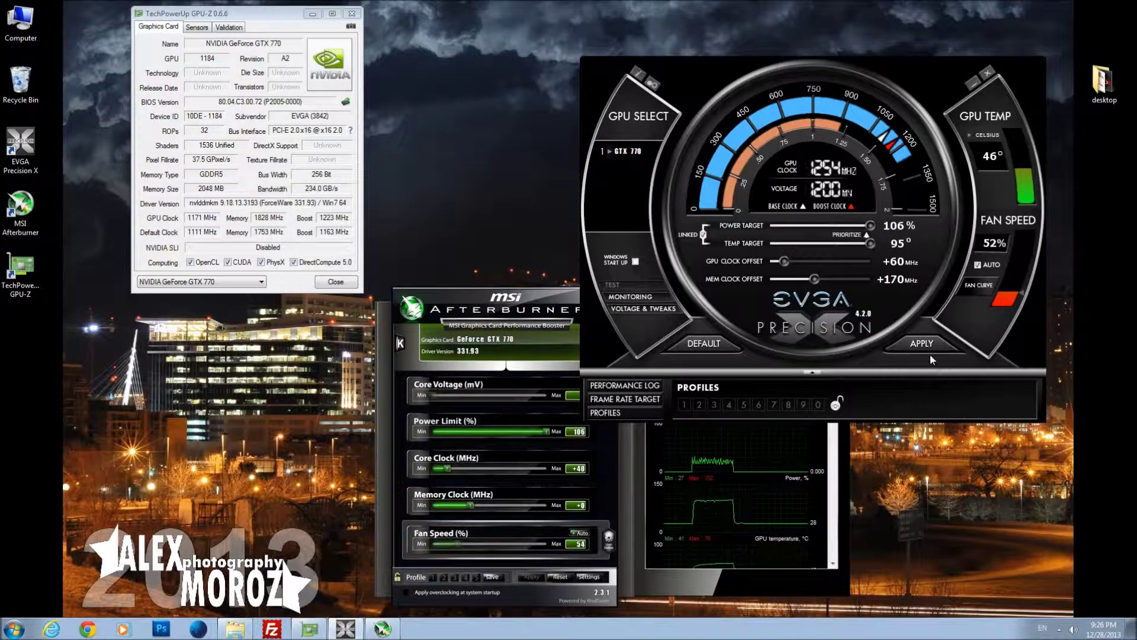
pyautogui.click(930, 354)
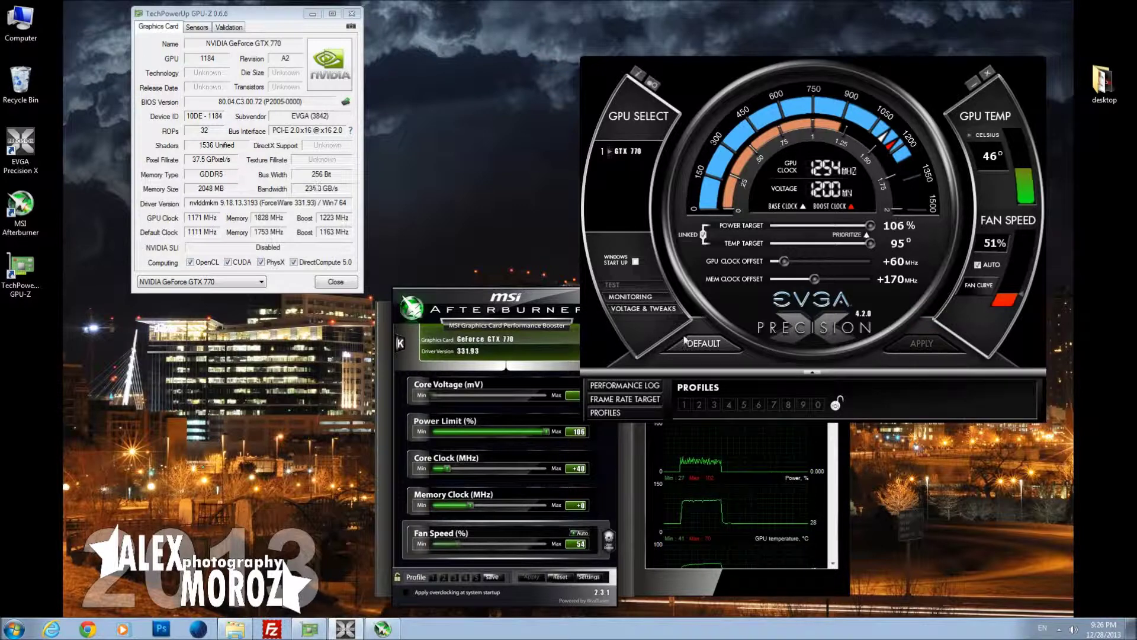
pyautogui.click(741, 441)
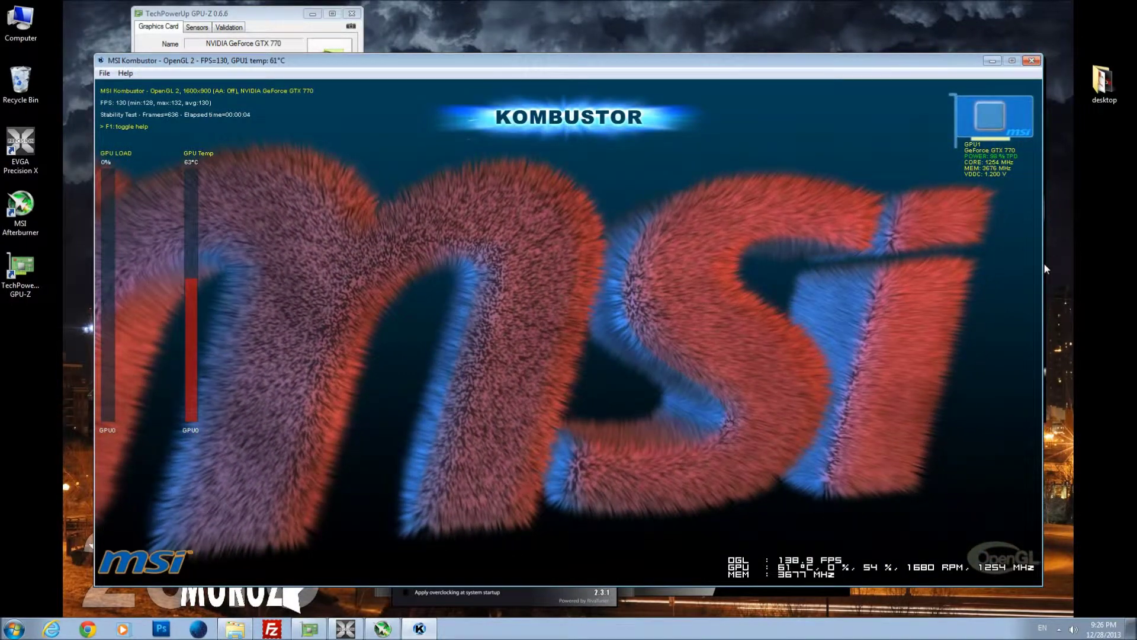
# Raise the memory offset to +190 MHz, apply it, and rerun Kombustor at 3694 MHz memory
pyautogui.press('Escape')
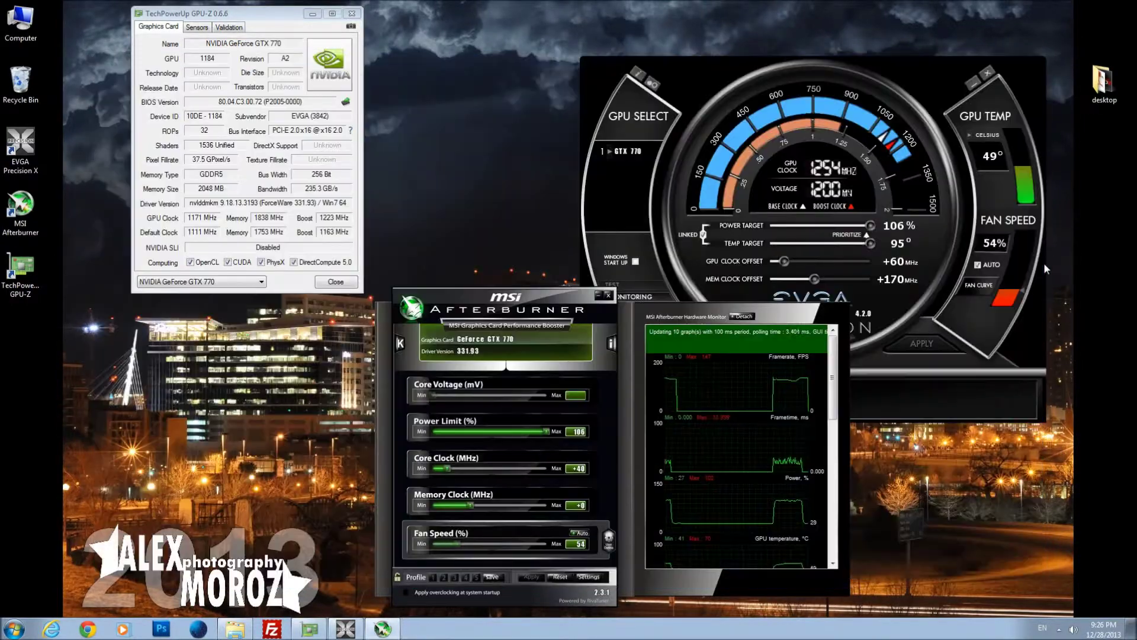
pyautogui.click(816, 283)
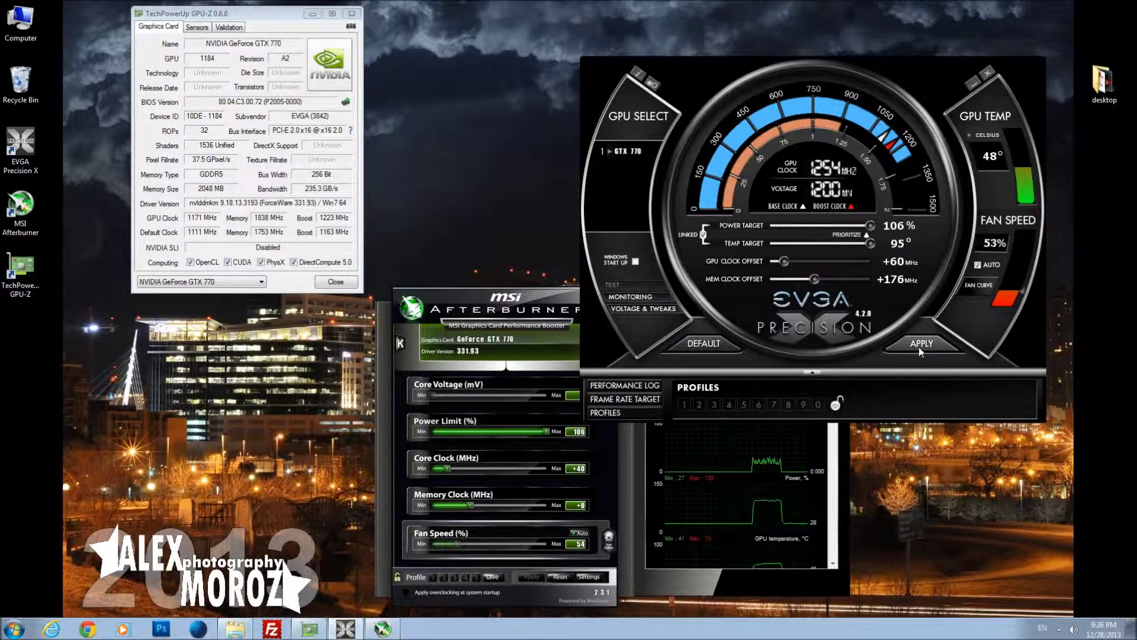
pyautogui.press('Right')
pyautogui.press('Right')
pyautogui.press('Right')
pyautogui.press('Right')
pyautogui.press('Right')
pyautogui.press('Right')
pyautogui.press('Right')
pyautogui.press('Right')
pyautogui.press('Right')
pyautogui.press('Right')
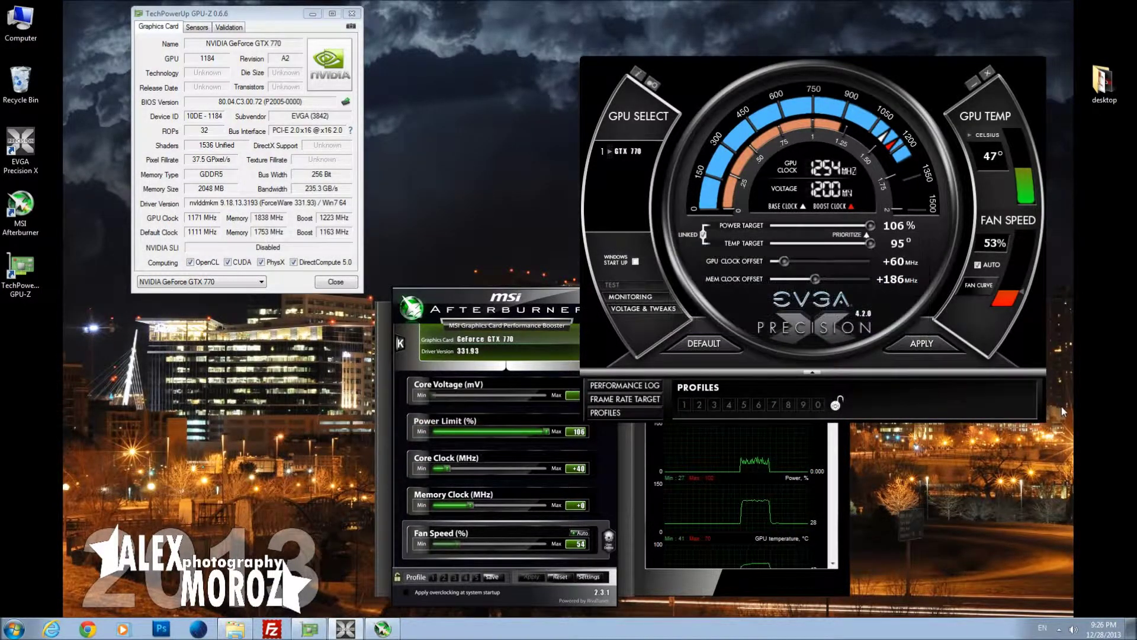
pyautogui.press('Right')
pyautogui.press('Right')
pyautogui.press('Right')
pyautogui.press('Right')
pyautogui.click(930, 345)
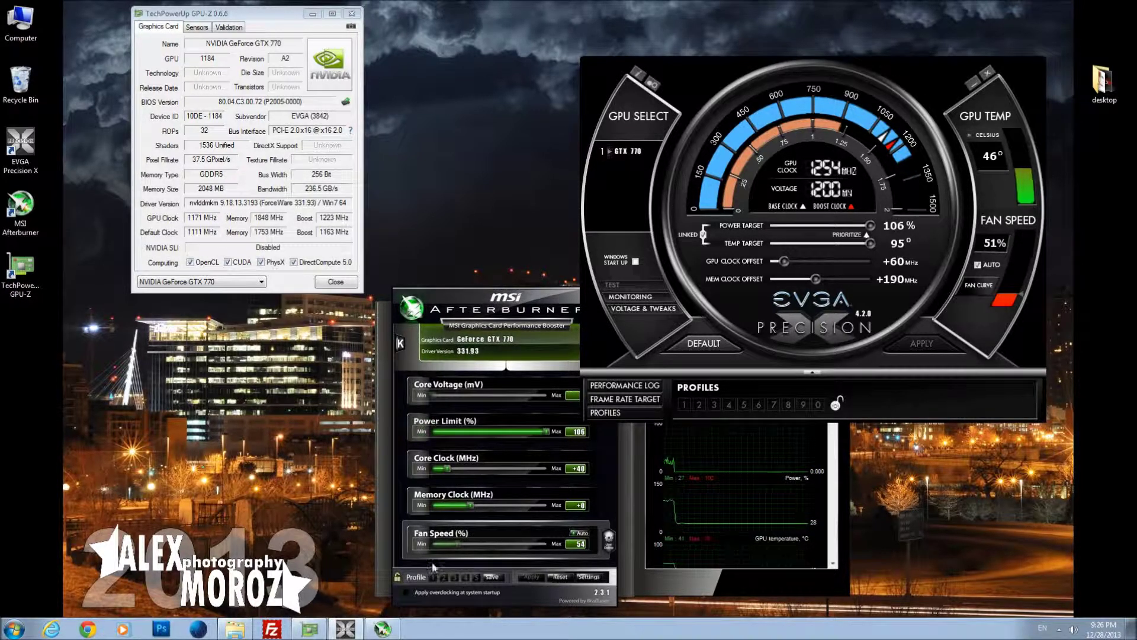
pyautogui.click(415, 343)
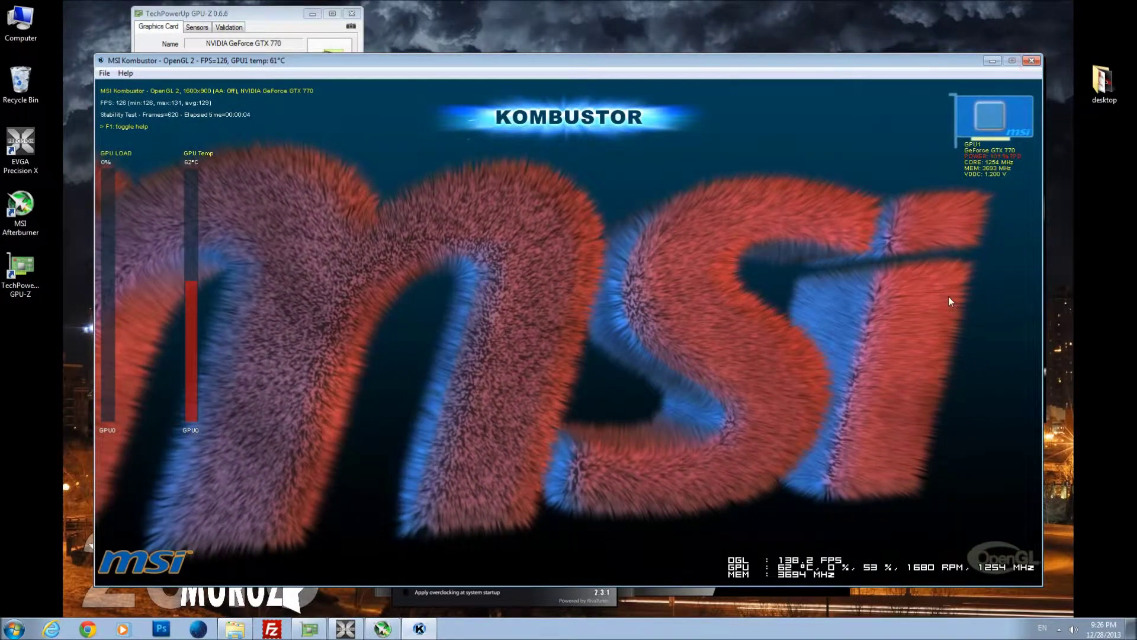
# Close the Kombustor stress test and apply a +210 MHz memory clock offset
pyautogui.press('Escape')
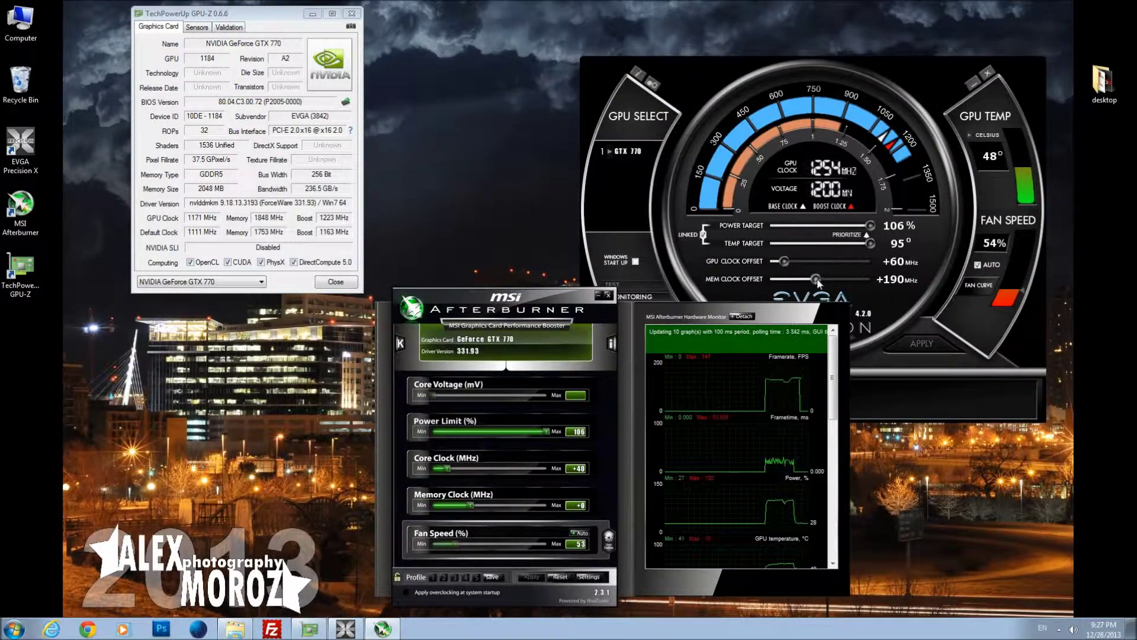
pyautogui.moveTo(818, 282); pyautogui.dragTo(820, 282)
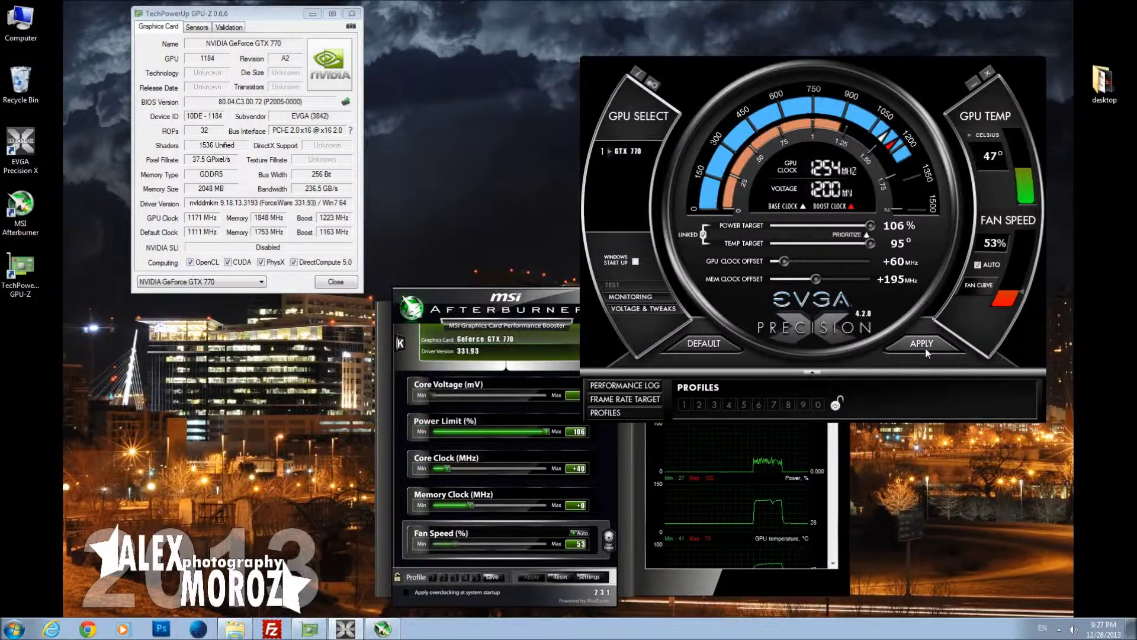
pyautogui.press('Right')
pyautogui.press('Right')
pyautogui.press('Right')
pyautogui.press('Right')
pyautogui.press('Right')
pyautogui.press('Right')
pyautogui.press('Right')
pyautogui.press('Right')
pyautogui.press('Right')
pyautogui.press('Right')
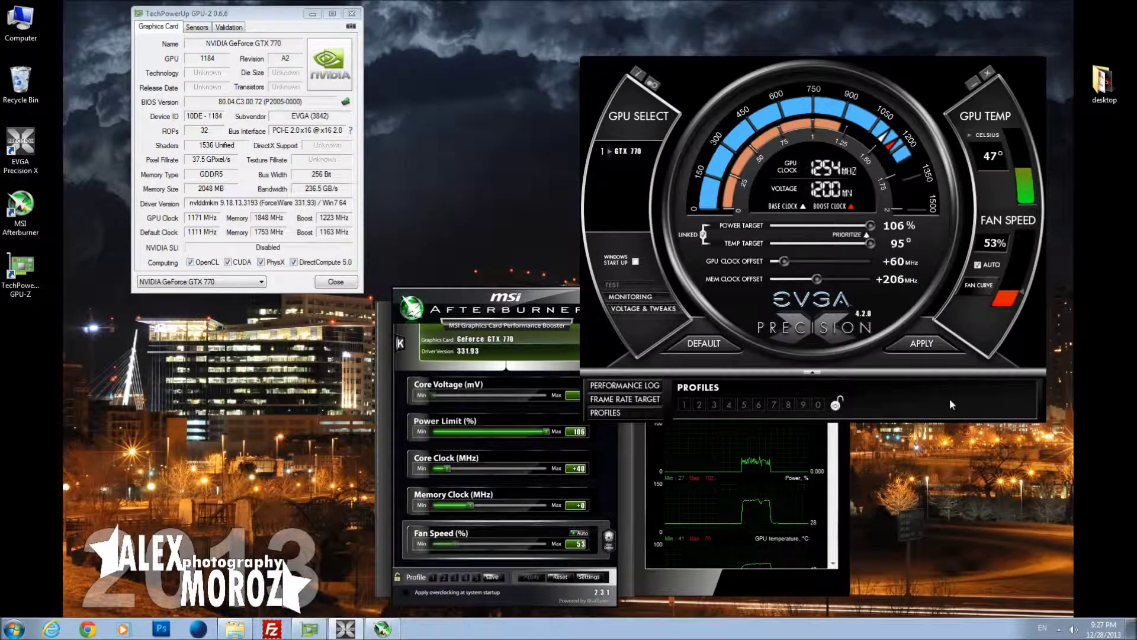
pyautogui.press('Right')
pyautogui.press('Right')
pyautogui.press('Right')
pyautogui.press('Right')
pyautogui.click(928, 353)
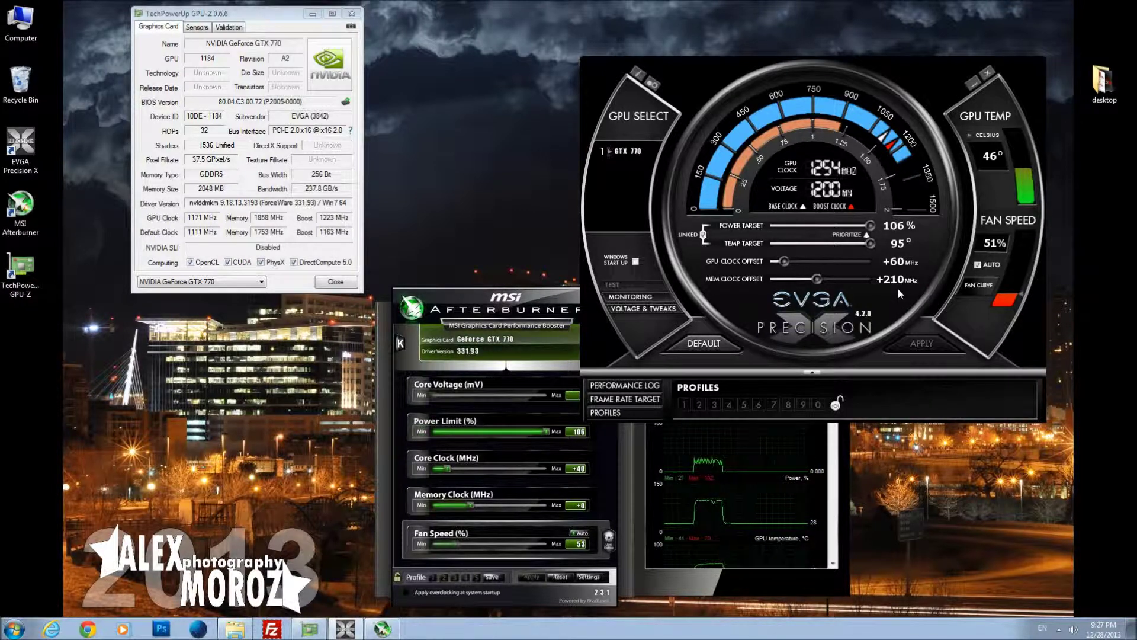
# Briefly apply a +250 MHz memory offset, then drop back to +210 MHz and reapply
pyautogui.moveTo(820, 276); pyautogui.dragTo(822, 277)
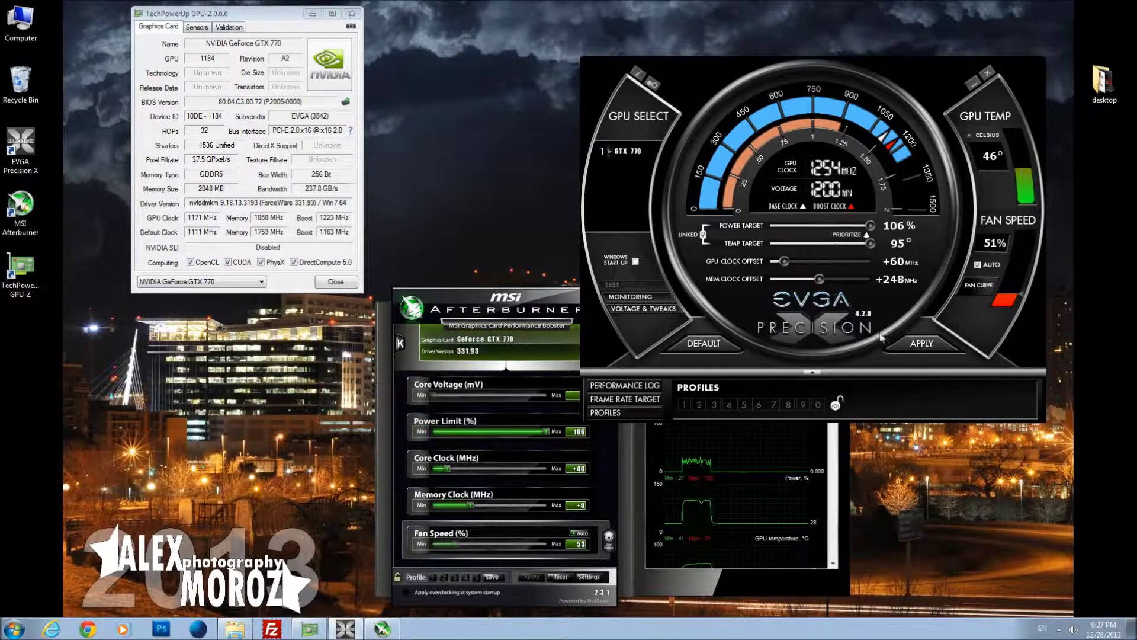
pyautogui.click(918, 344)
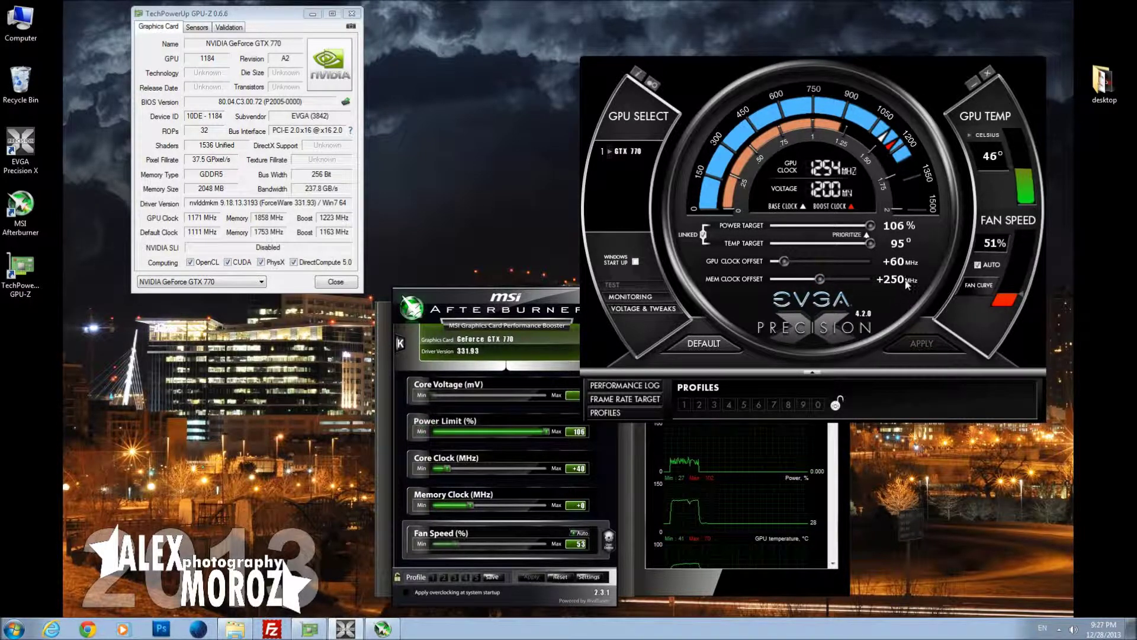
pyautogui.moveTo(820, 279); pyautogui.dragTo(819, 279)
pyautogui.click(918, 342)
pyautogui.click(931, 338)
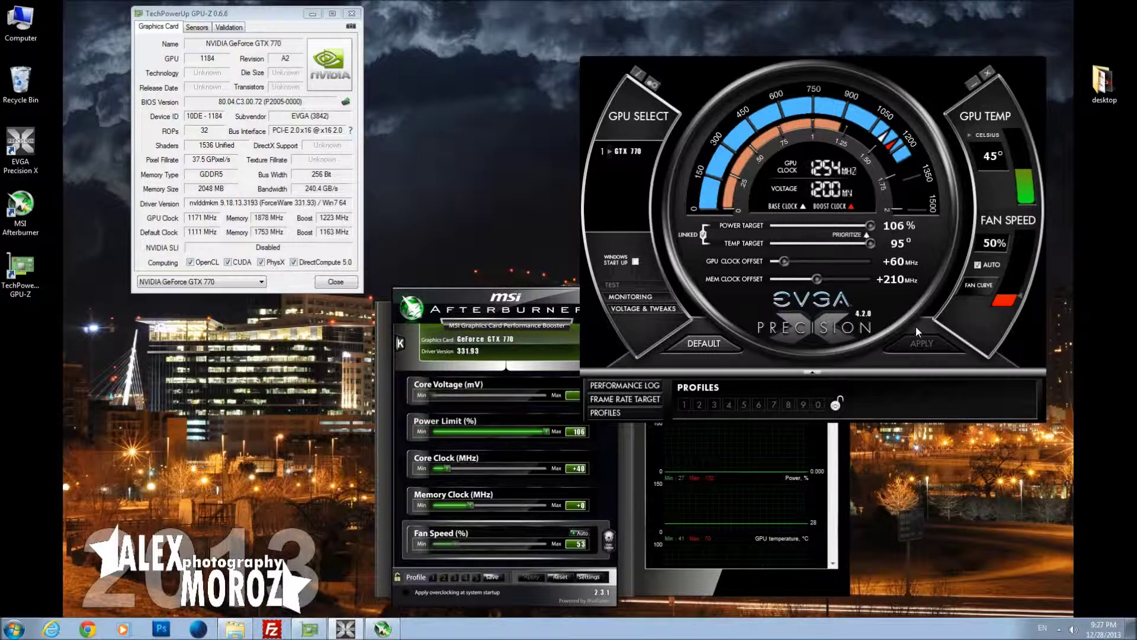